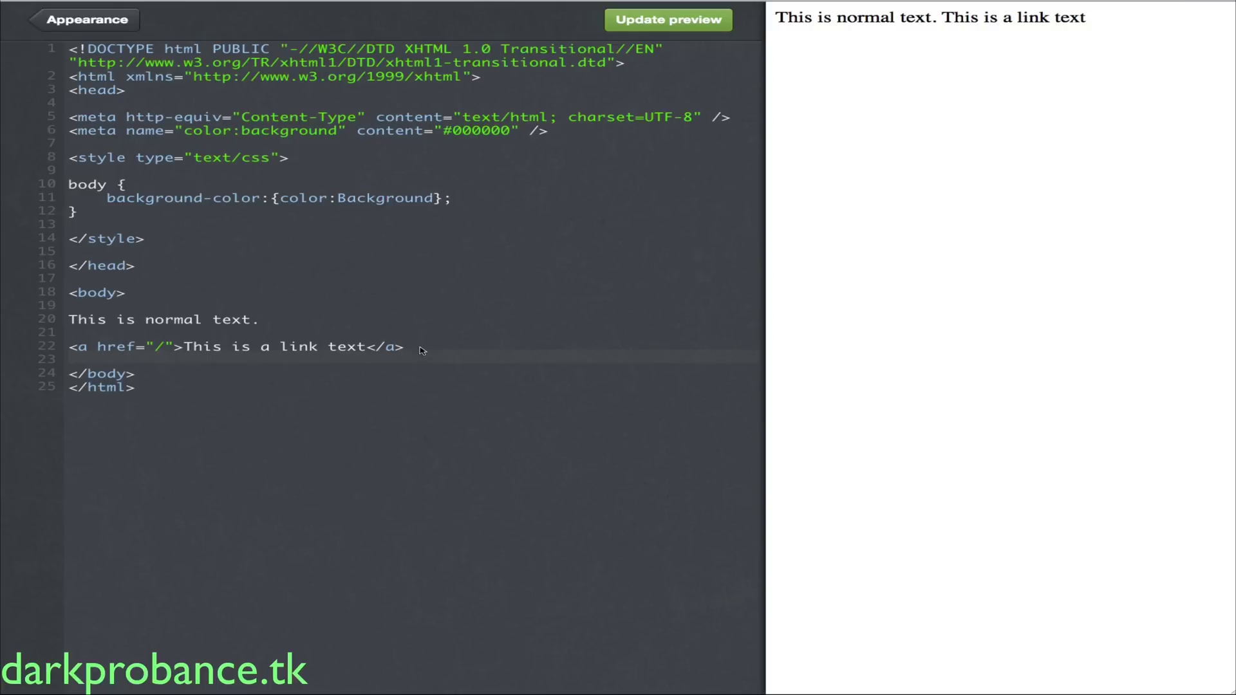
- Inspect the normal text and link lines on the live blog page
{"action": "left_click", "coordinate": [69, 318]}
{"action": "left_click_drag", "start_coordinate": [71, 348], "coordinate": [397, 357]}
{"action": "key", "text": "Left"}
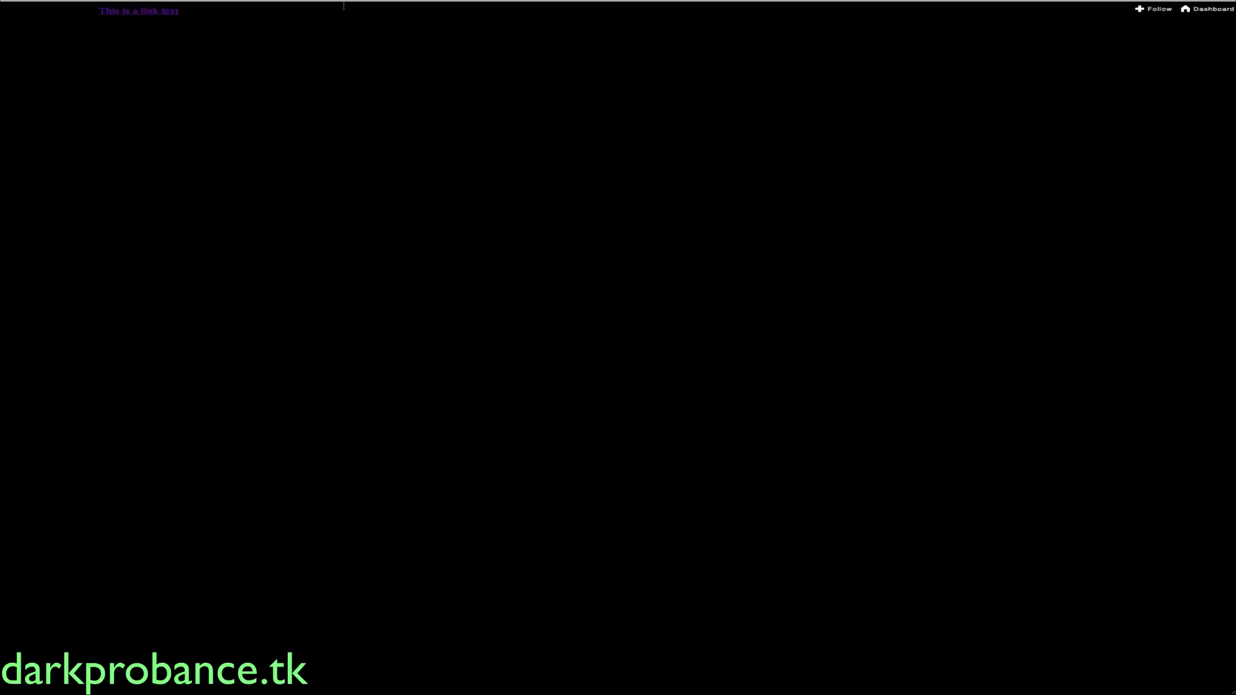
{"action": "left_click_drag", "start_coordinate": [180, 11], "coordinate": [5, 11]}
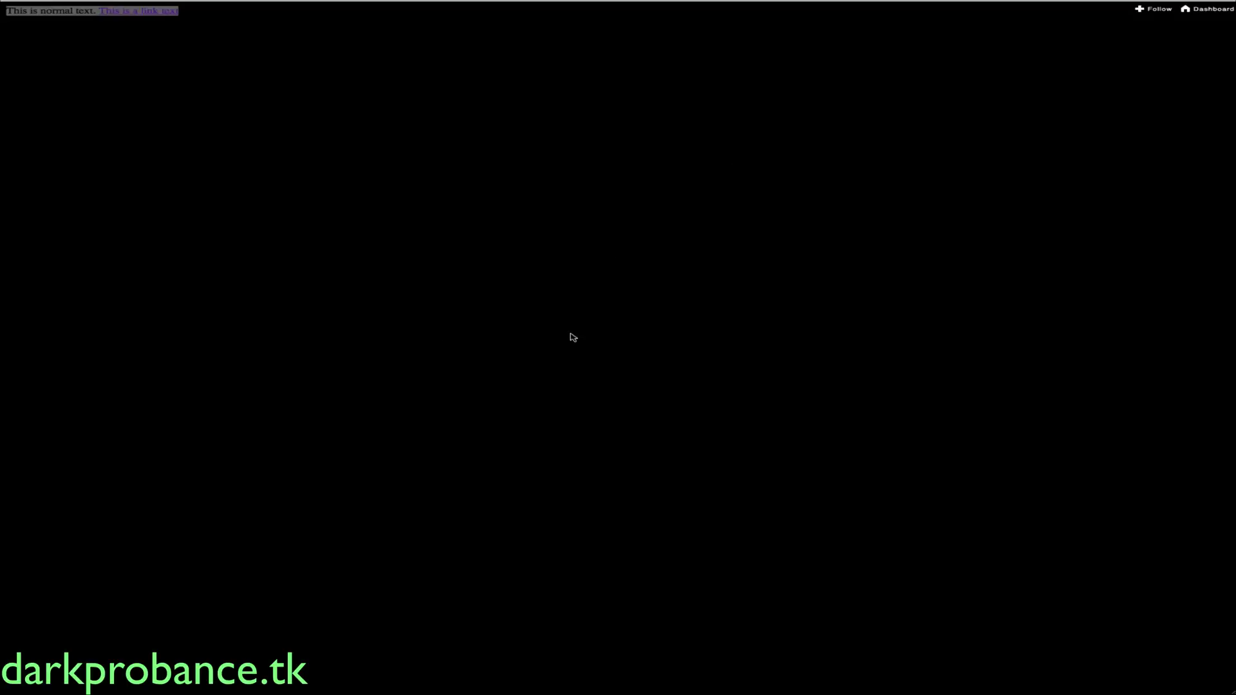
{"action": "left_click", "coordinate": [271, 68]}
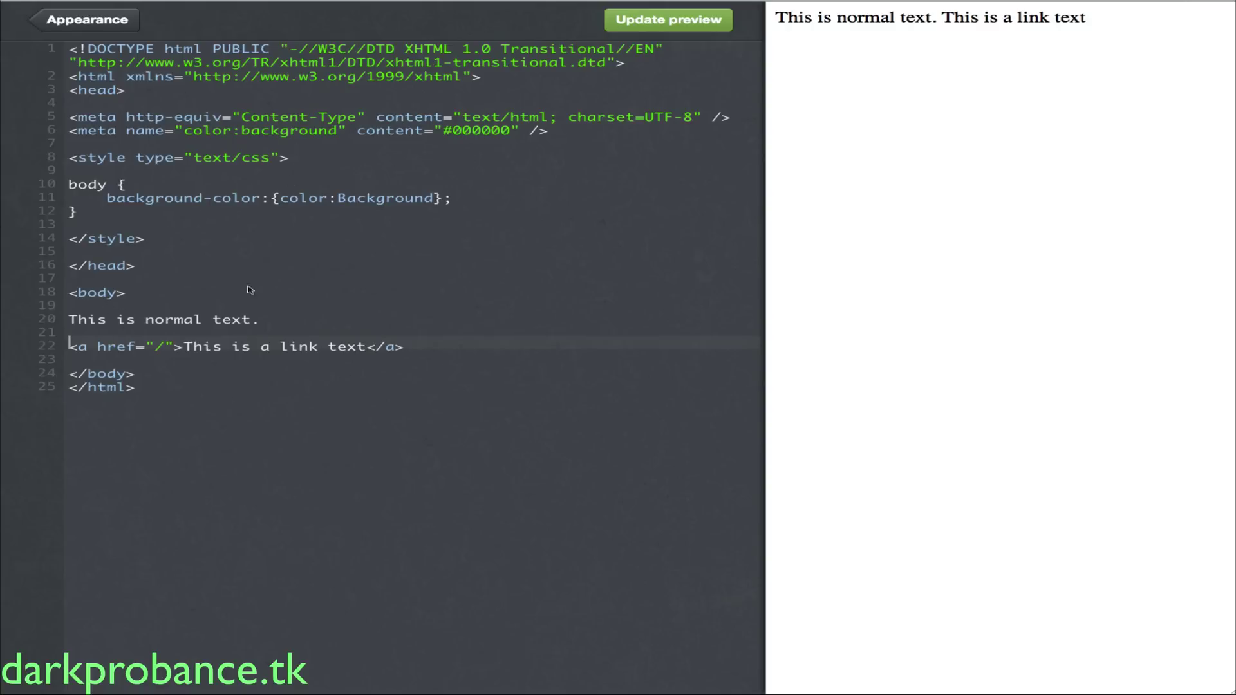
- Start a color:text meta line below the background colour tag, correcting a typo
{"action": "left_click", "coordinate": [568, 135]}
{"action": "key", "text": "Return"}
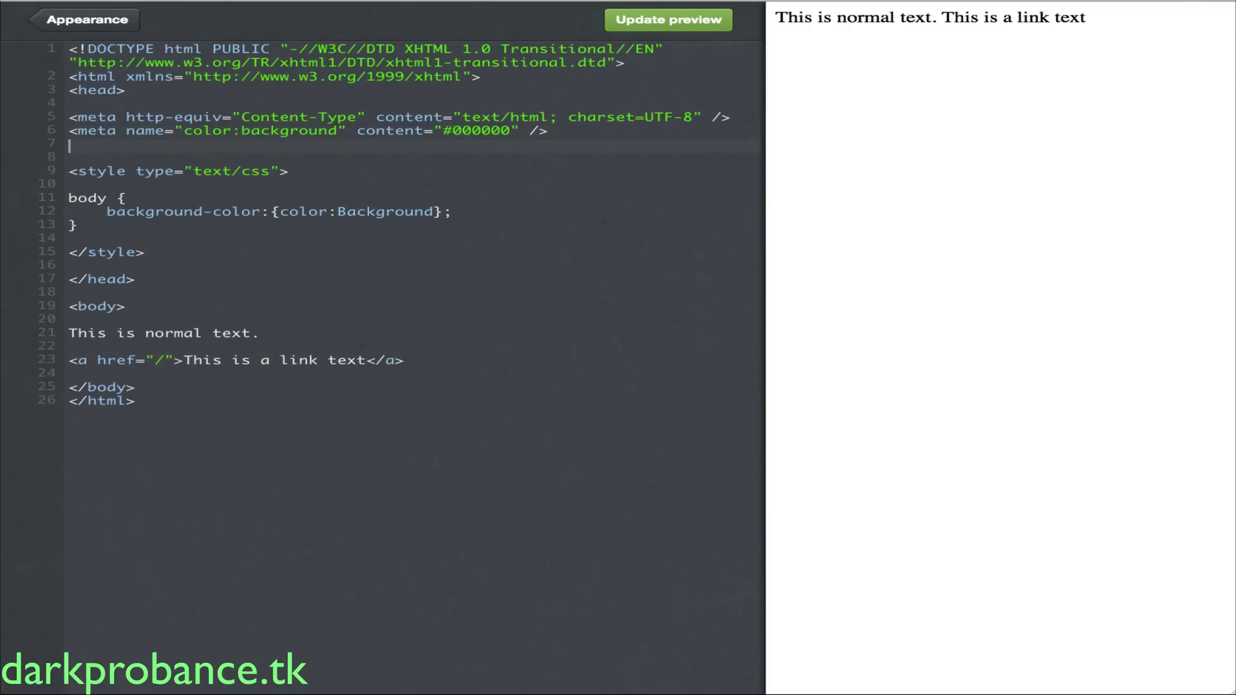
{"action": "type", "text": "<"}
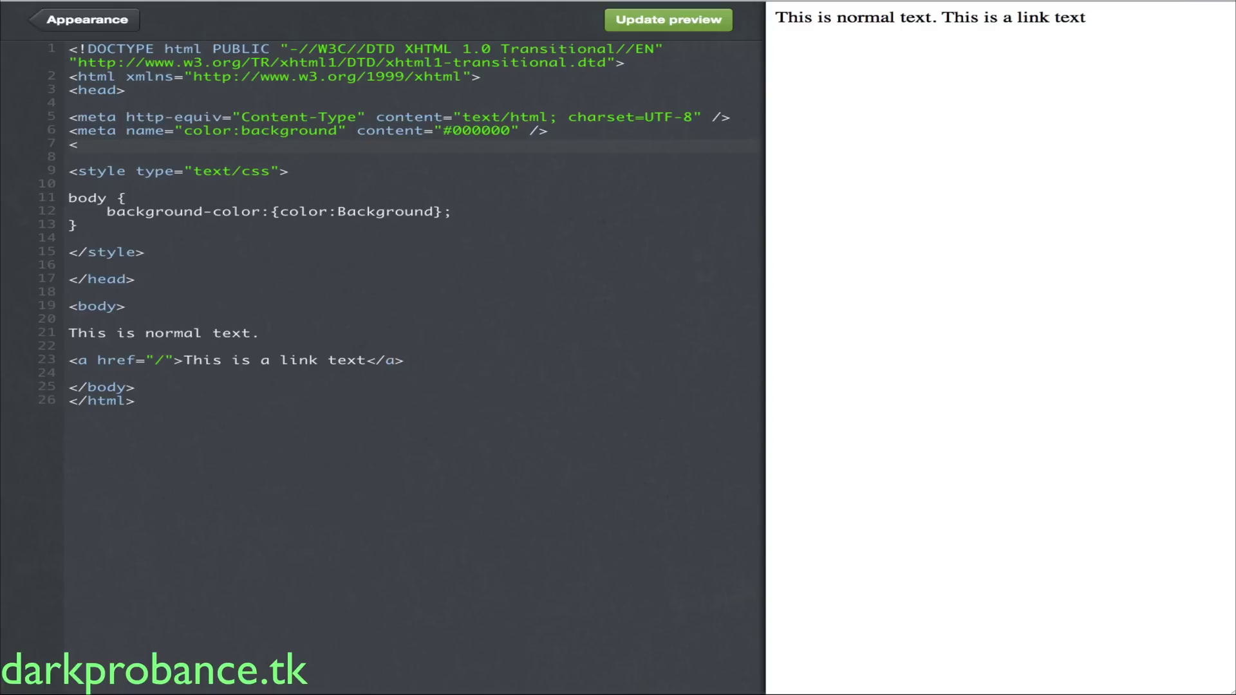
{"action": "type", "text": "meda na"}
{"action": "key", "text": "BackSpace"}
{"action": "key", "text": "BackSpace"}
{"action": "key", "text": "BackSpace"}
{"action": "key", "text": "BackSpace"}
{"action": "key", "text": "BackSpace"}
{"action": "type", "text": "ta"}
{"action": "type", "text": " na"}
{"action": "key", "text": "BackSpace"}
{"action": "key", "text": "BackSpace"}
{"action": "key", "text": "BackSpace"}
{"action": "type", "text": "name="}
{"action": "type", "text": "\""}
{"action": "type", "text": "color:"}
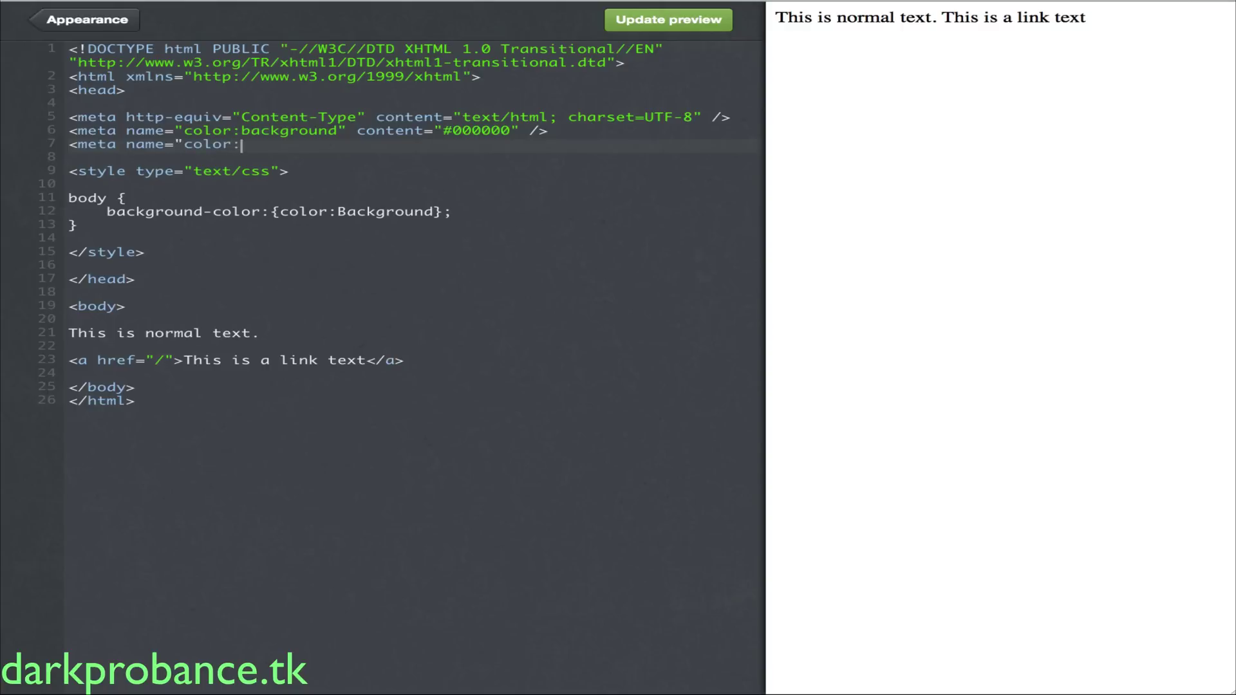
{"action": "type", "text": "text"}
{"action": "type", "text": "\" co"}
{"action": "type", "text": "nt"}
{"action": "type", "text": "ent="}
{"action": "type", "text": "\""}
{"action": "type", "text": "#"}
{"action": "type", "text": "FFF"}
{"action": "type", "text": "FFF\""}
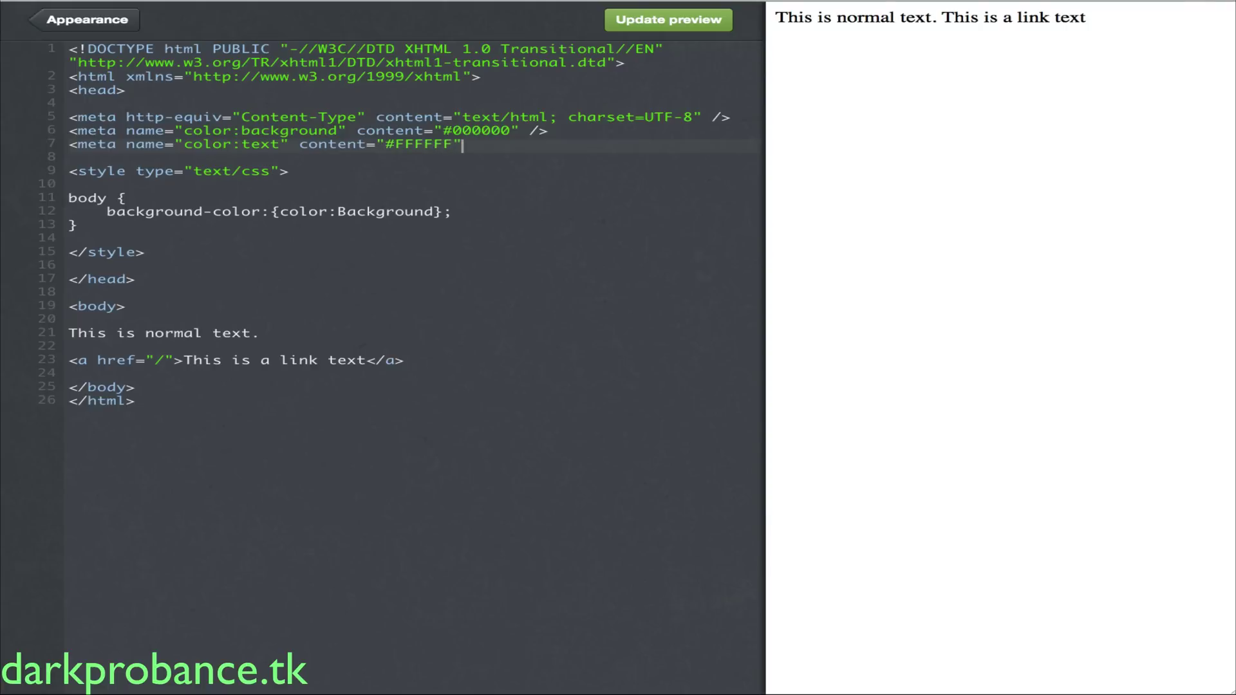
{"action": "type", "text": " />"}
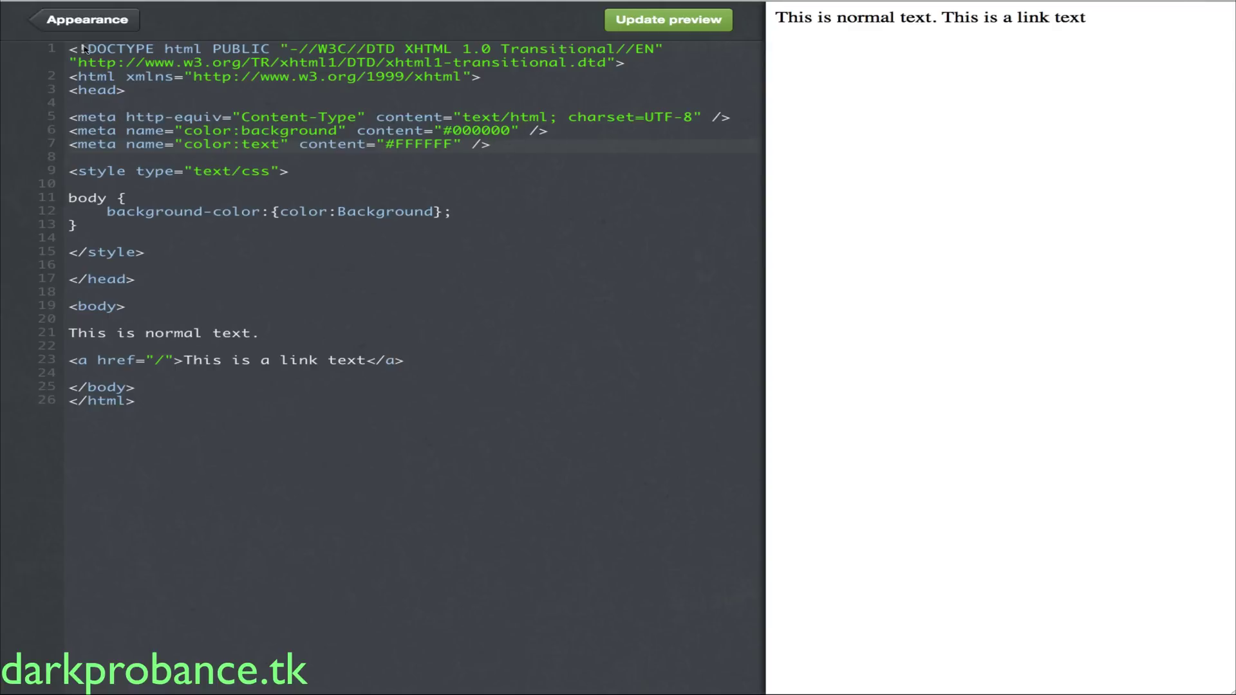
- Return to the theme settings panel and save the custom theme
{"action": "left_click", "coordinate": [89, 21]}
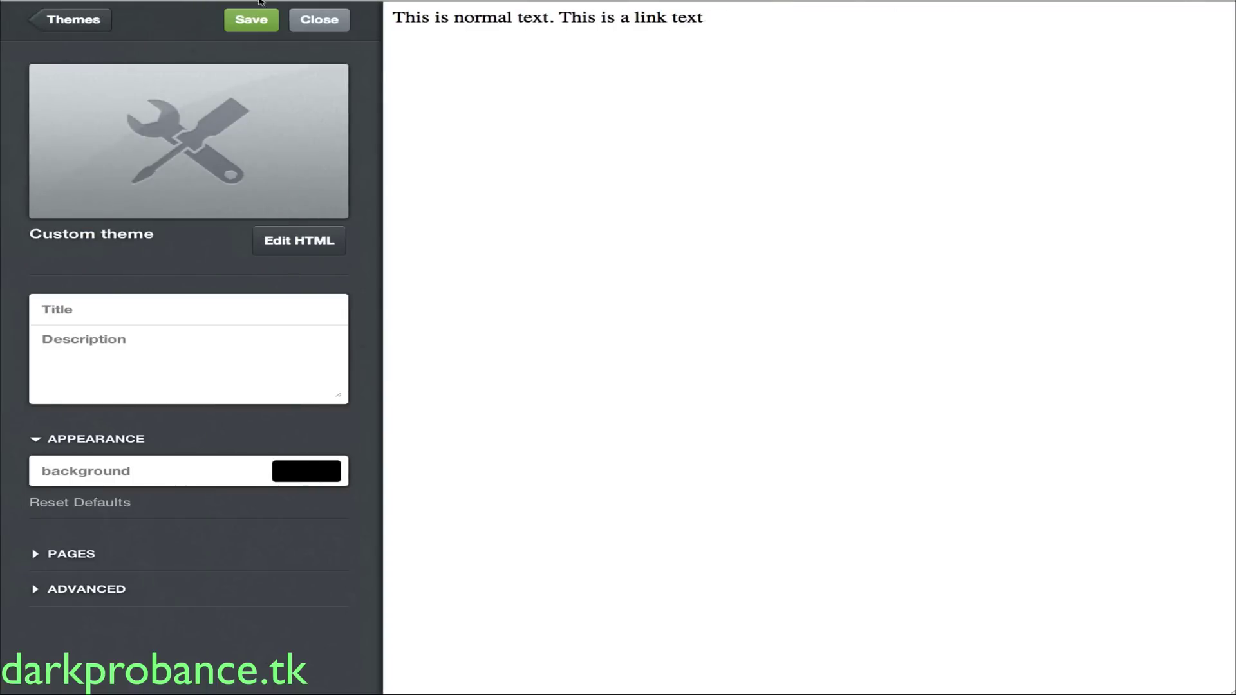
{"action": "left_click", "coordinate": [309, 245]}
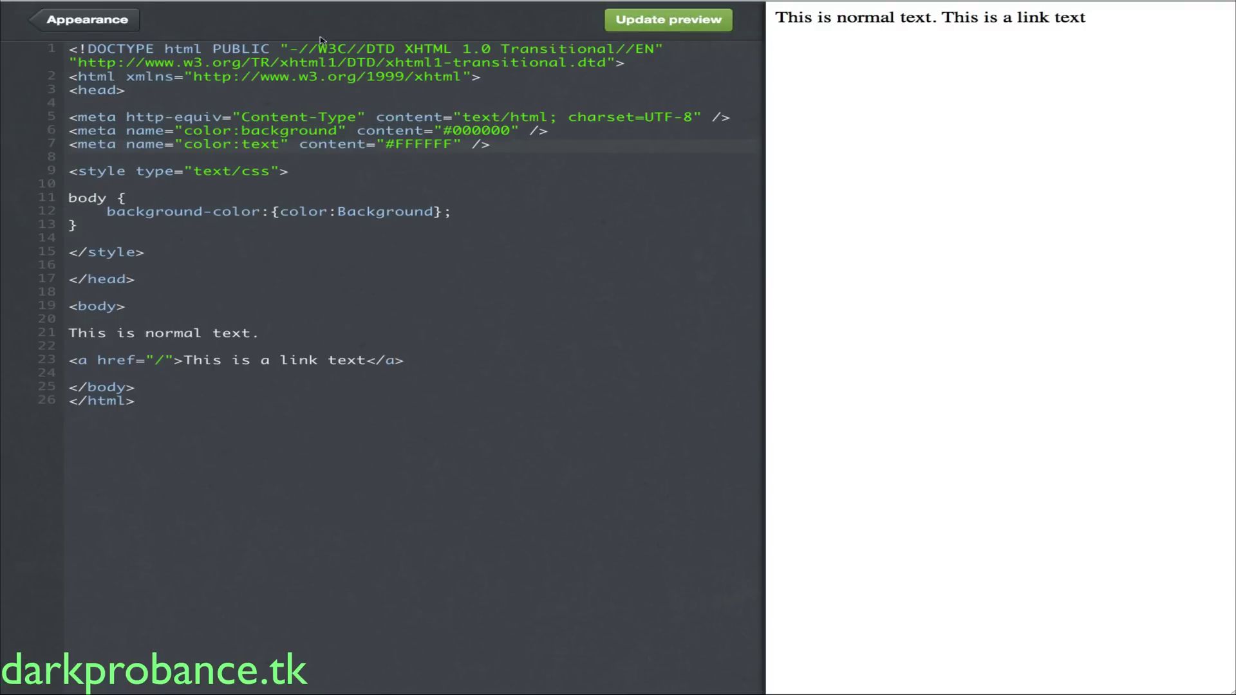
{"action": "left_click", "coordinate": [114, 21]}
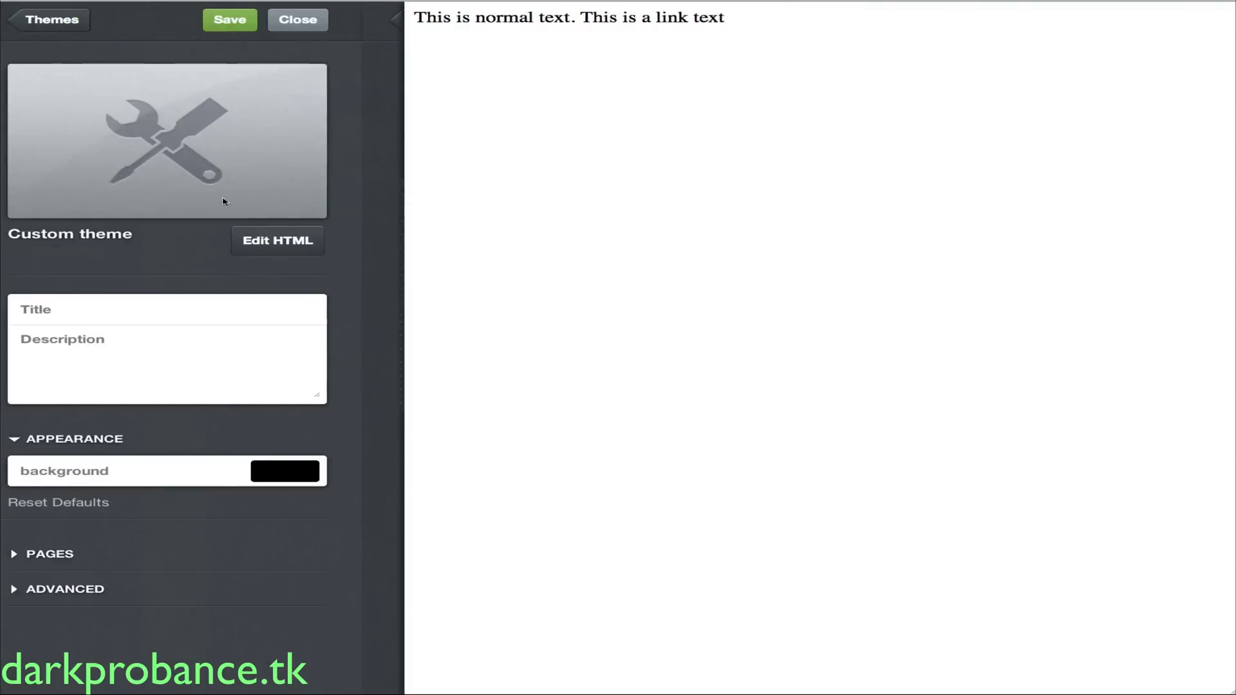
{"action": "left_click", "coordinate": [260, 17]}
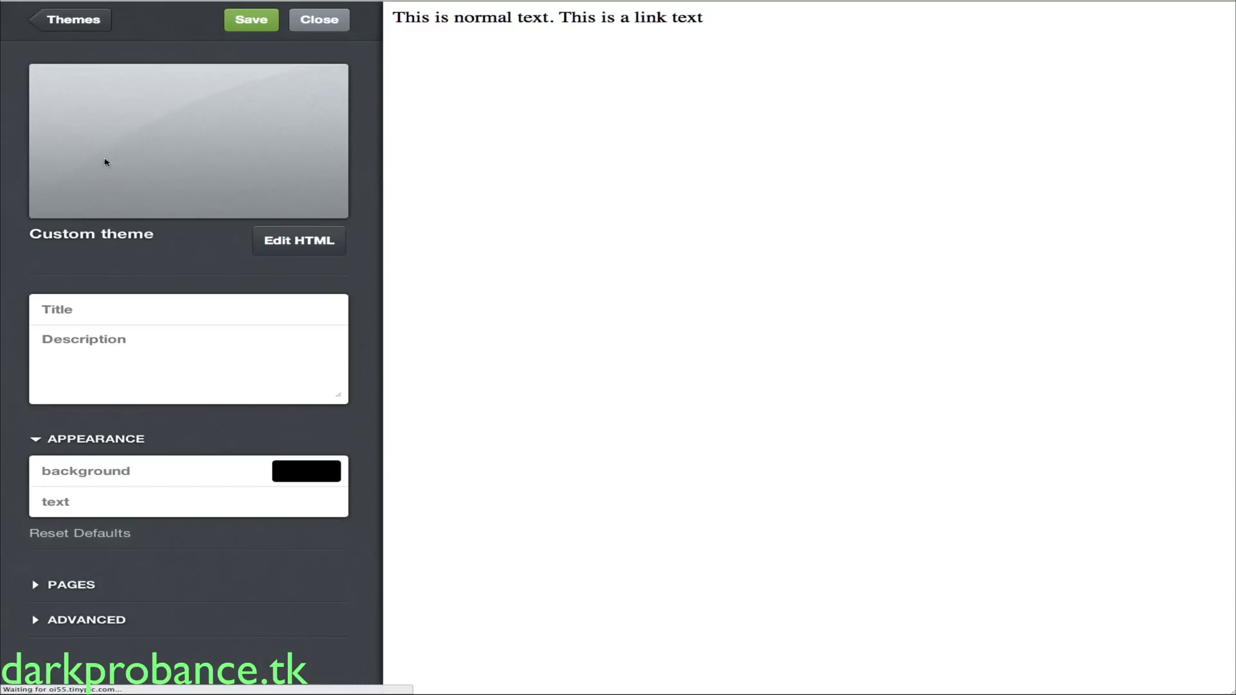
- Set the text colour option to cyan in the colour picker, then close it
{"action": "left_click", "coordinate": [299, 509]}
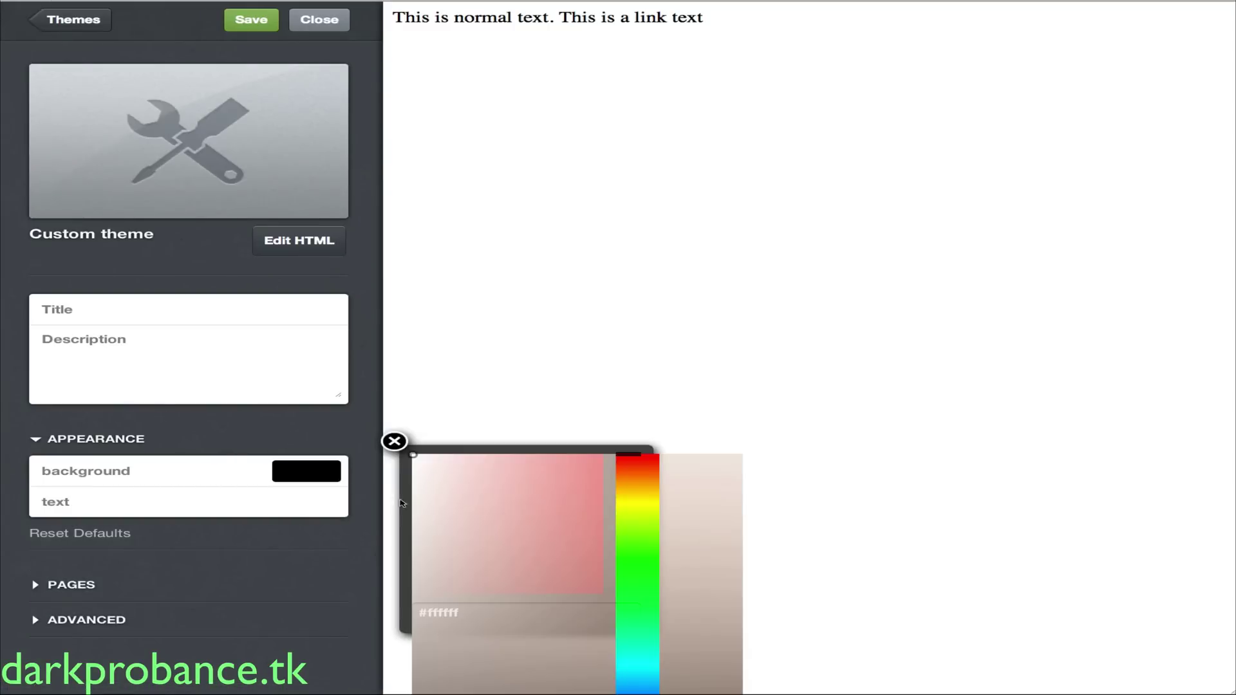
{"action": "left_click", "coordinate": [473, 486]}
{"action": "left_click", "coordinate": [548, 479]}
{"action": "left_click", "coordinate": [471, 505]}
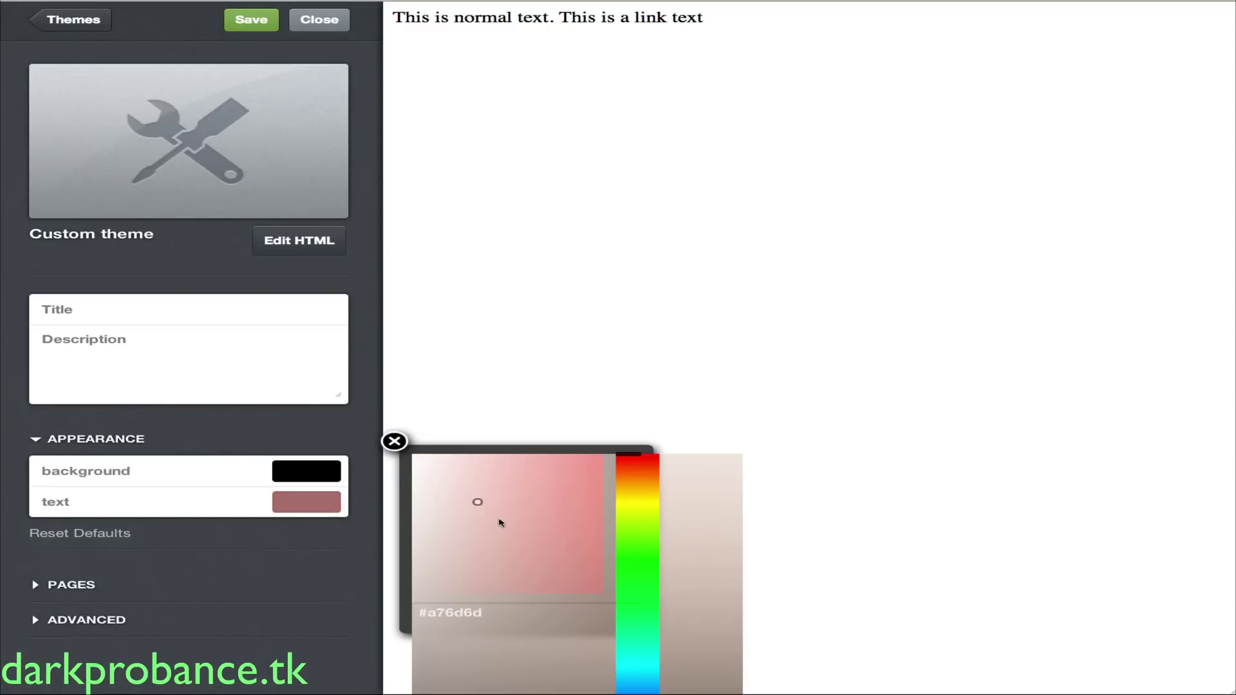
{"action": "left_click", "coordinate": [498, 519]}
{"action": "left_click", "coordinate": [595, 464]}
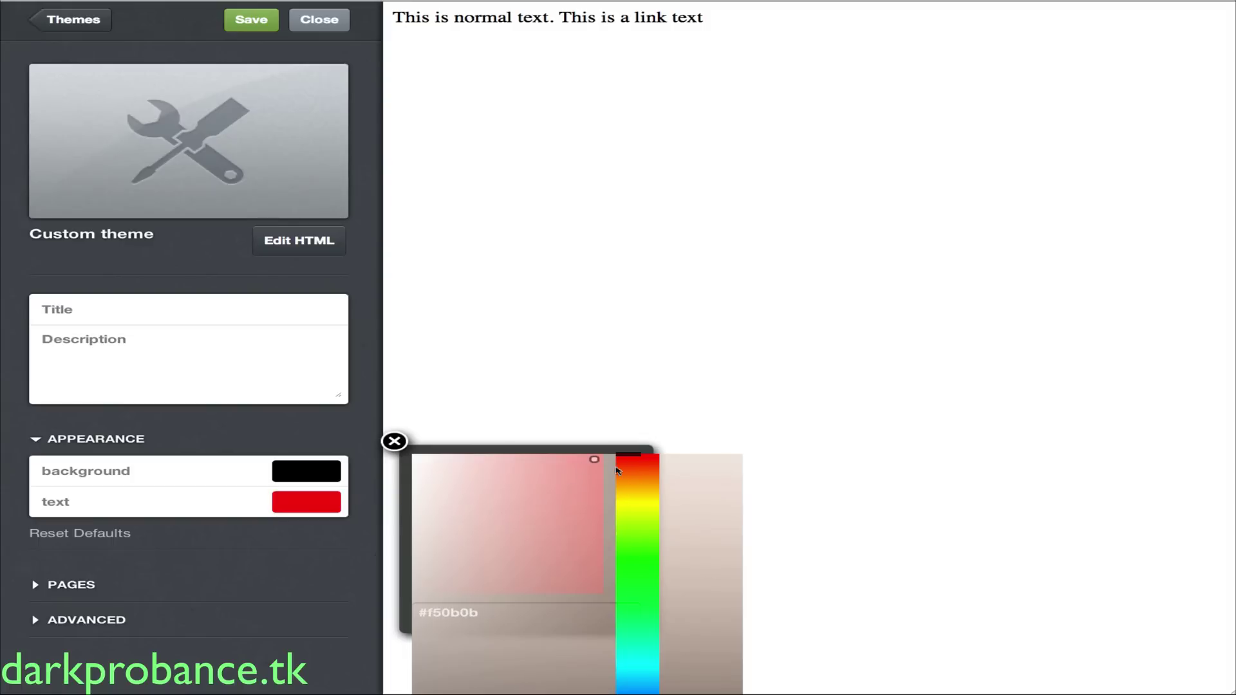
{"action": "left_click", "coordinate": [634, 473]}
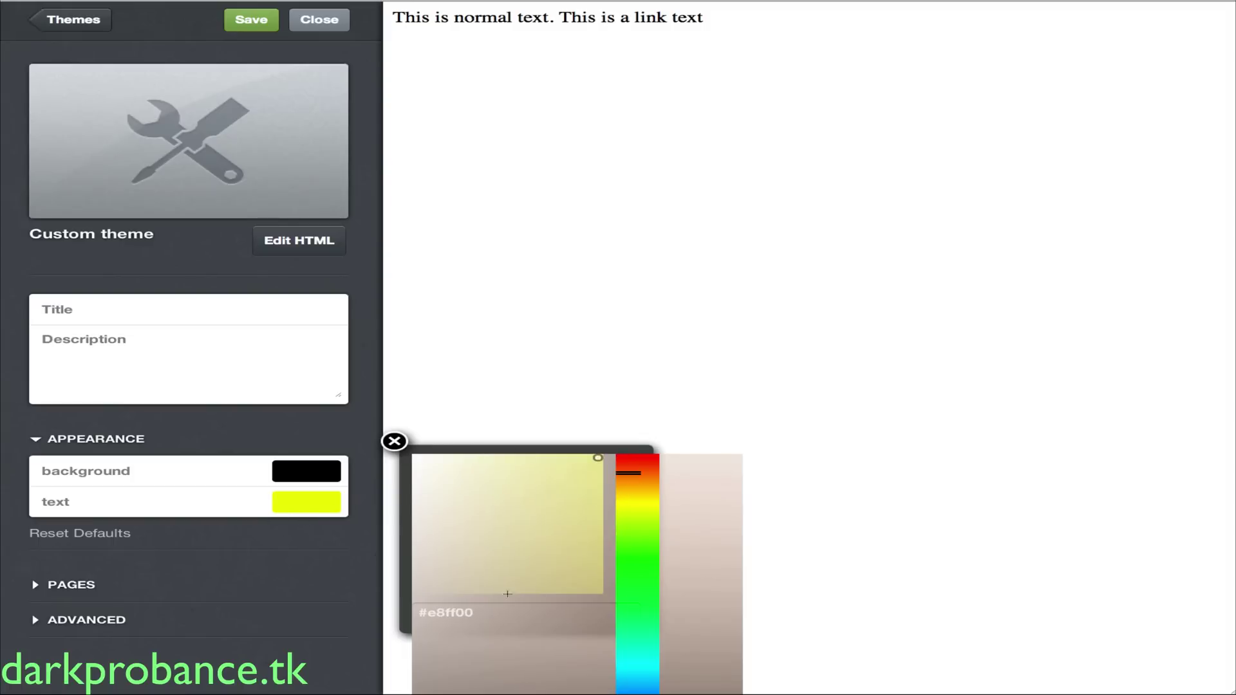
{"action": "left_click", "coordinate": [638, 659]}
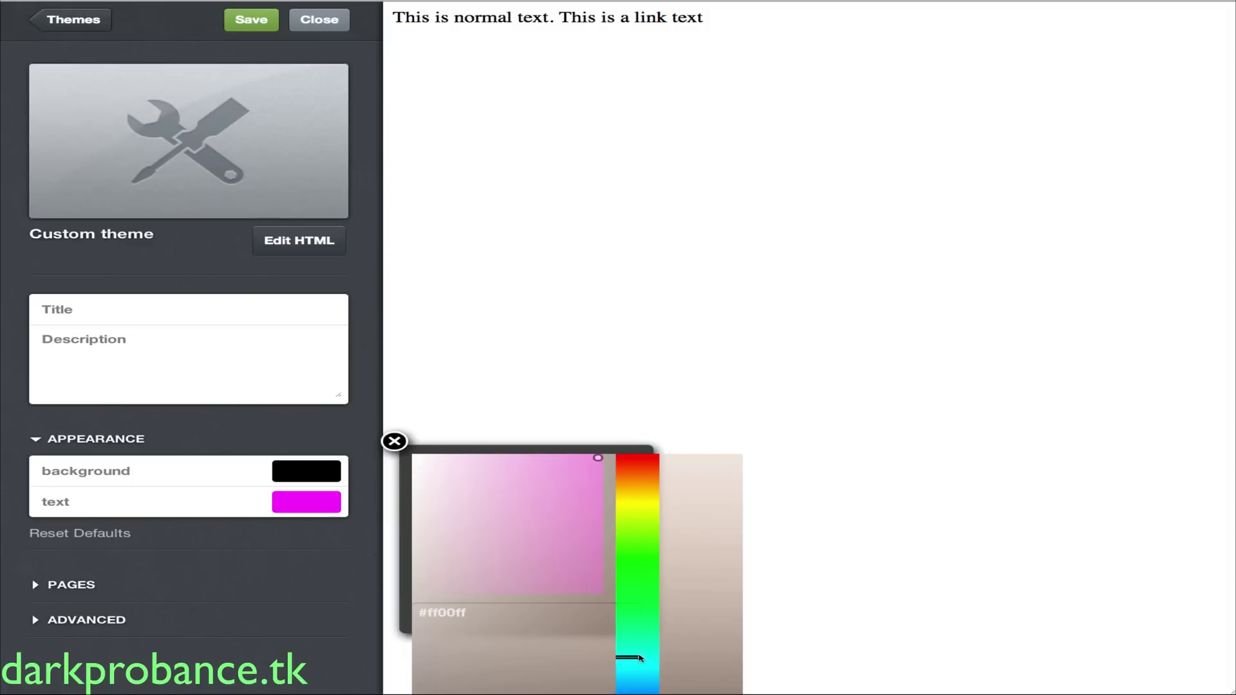
{"action": "left_click_drag", "start_coordinate": [639, 652], "coordinate": [642, 624]}
{"action": "left_click_drag", "start_coordinate": [641, 575], "coordinate": [636, 520]}
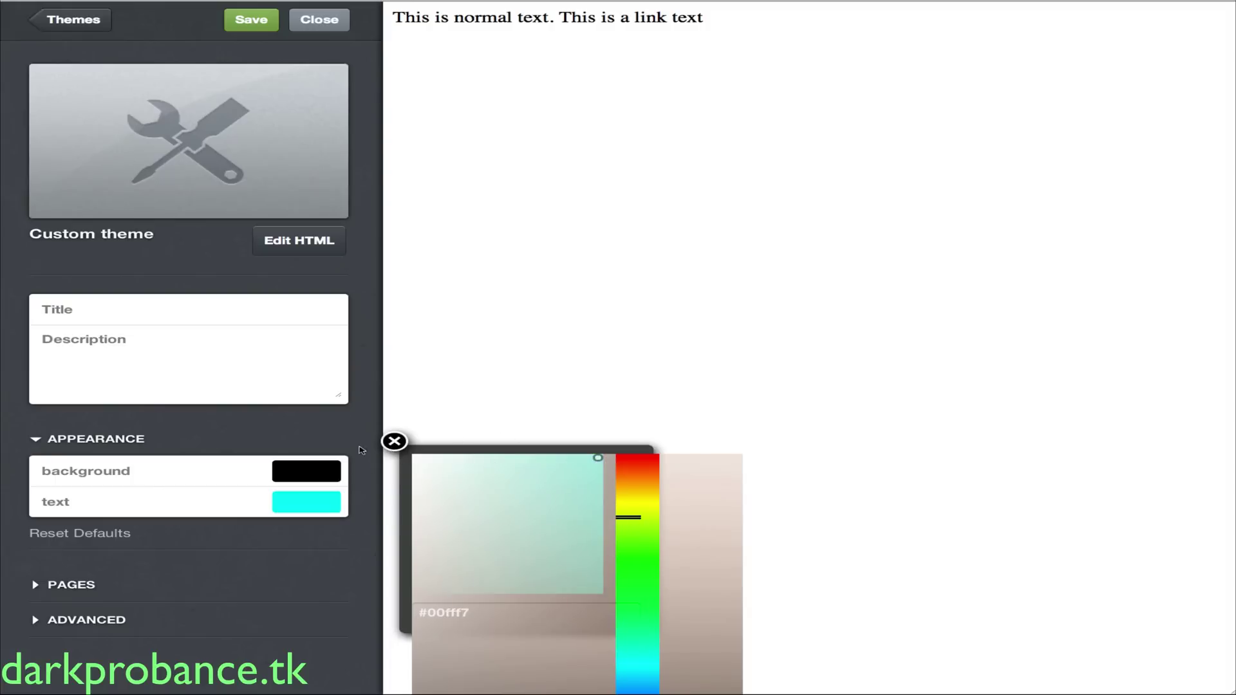
{"action": "left_click", "coordinate": [394, 441]}
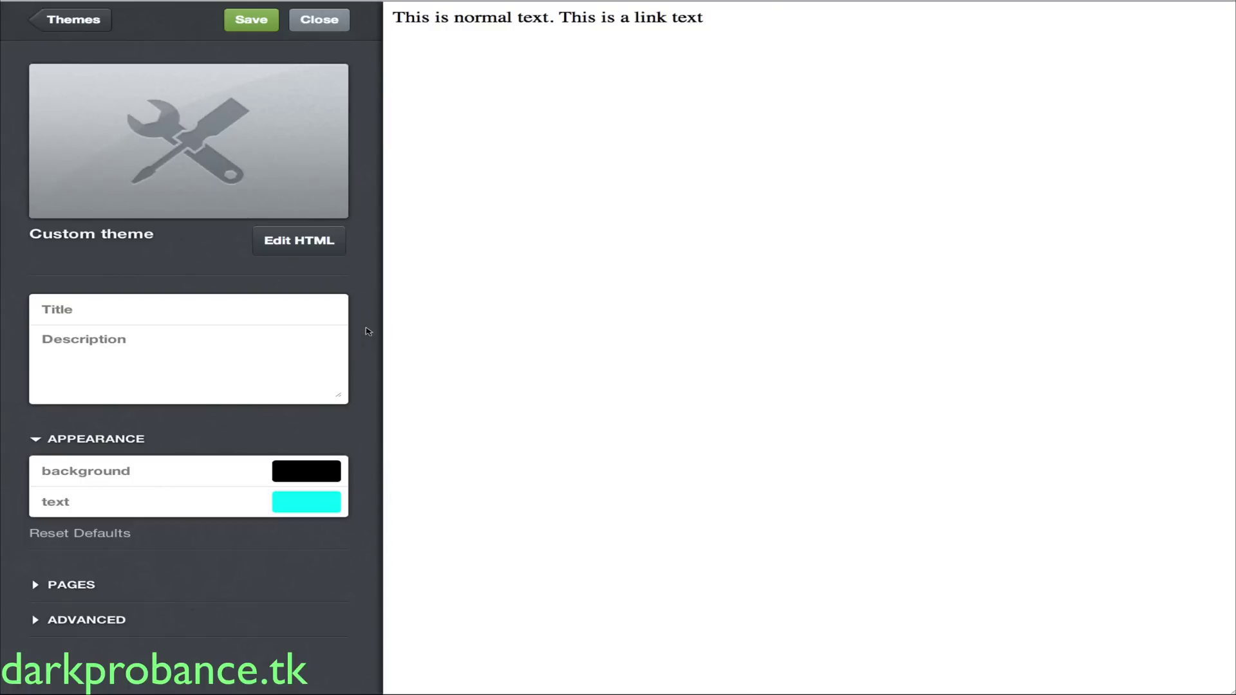
- Add color:{color:Text}; after background-color in the body rule and update the preview
{"action": "left_click", "coordinate": [287, 238]}
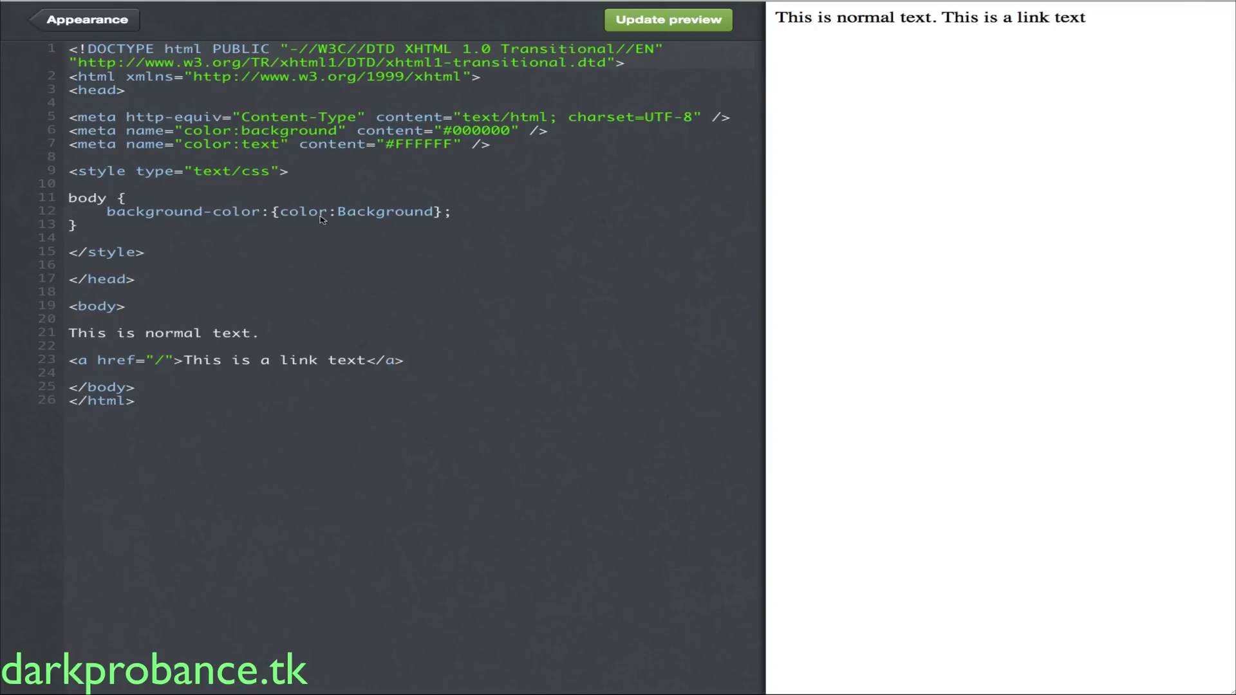
{"action": "left_click", "coordinate": [465, 213]}
{"action": "key", "text": "Return"}
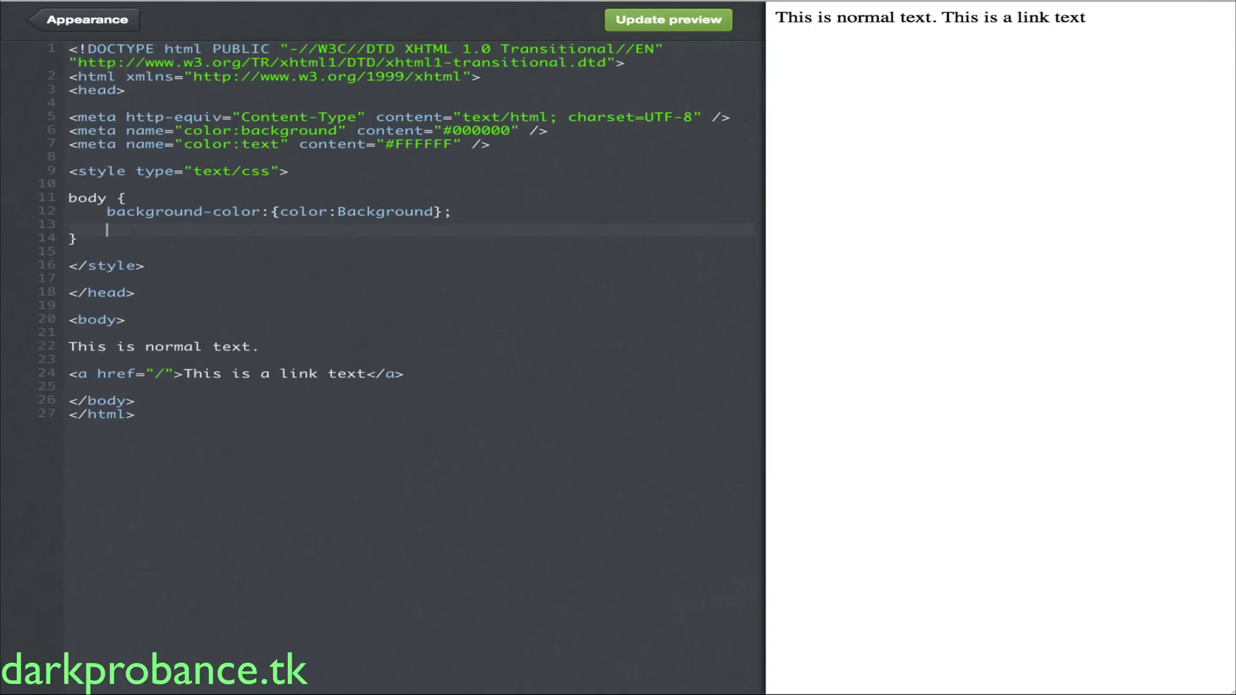
{"action": "type", "text": "c"}
{"action": "type", "text": "olor:{"}
{"action": "type", "text": "color"}
{"action": "type", "text": ":Text"}
{"action": "type", "text": "}"}
{"action": "type", "text": ";"}
{"action": "left_click", "coordinate": [652, 25]}
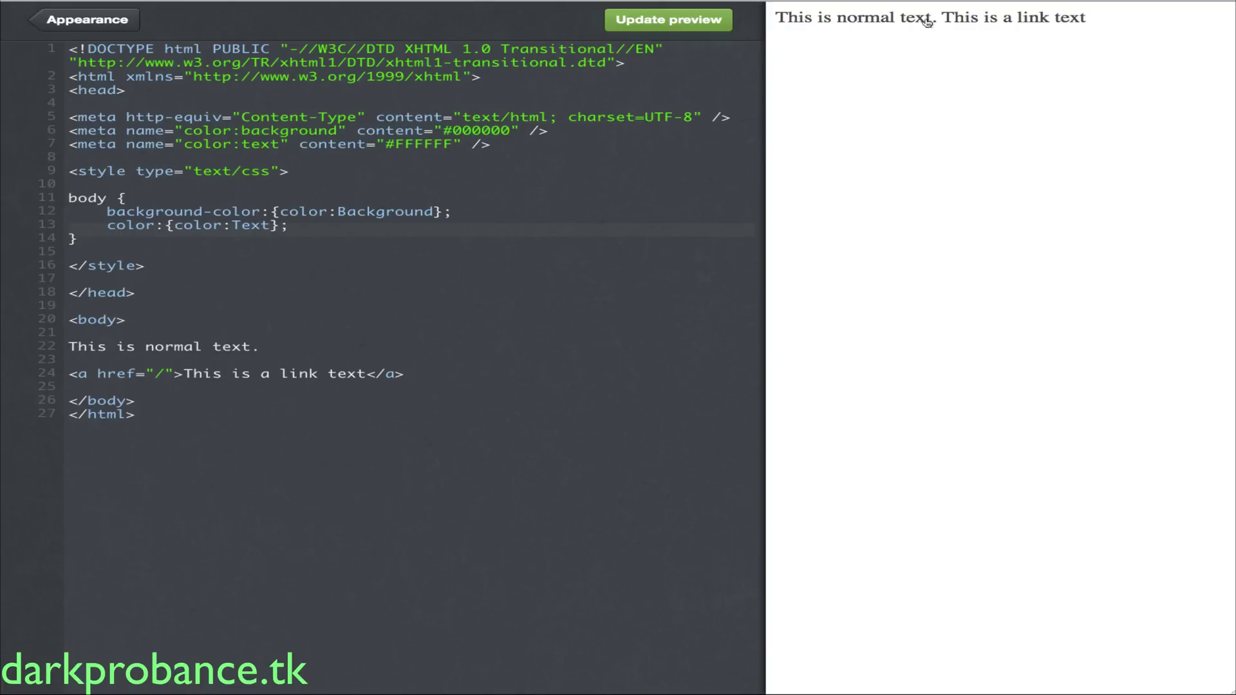
- Leave the code editor and save the theme with black background and cyan text
{"action": "left_click", "coordinate": [660, 16]}
{"action": "left_click", "coordinate": [62, 24]}
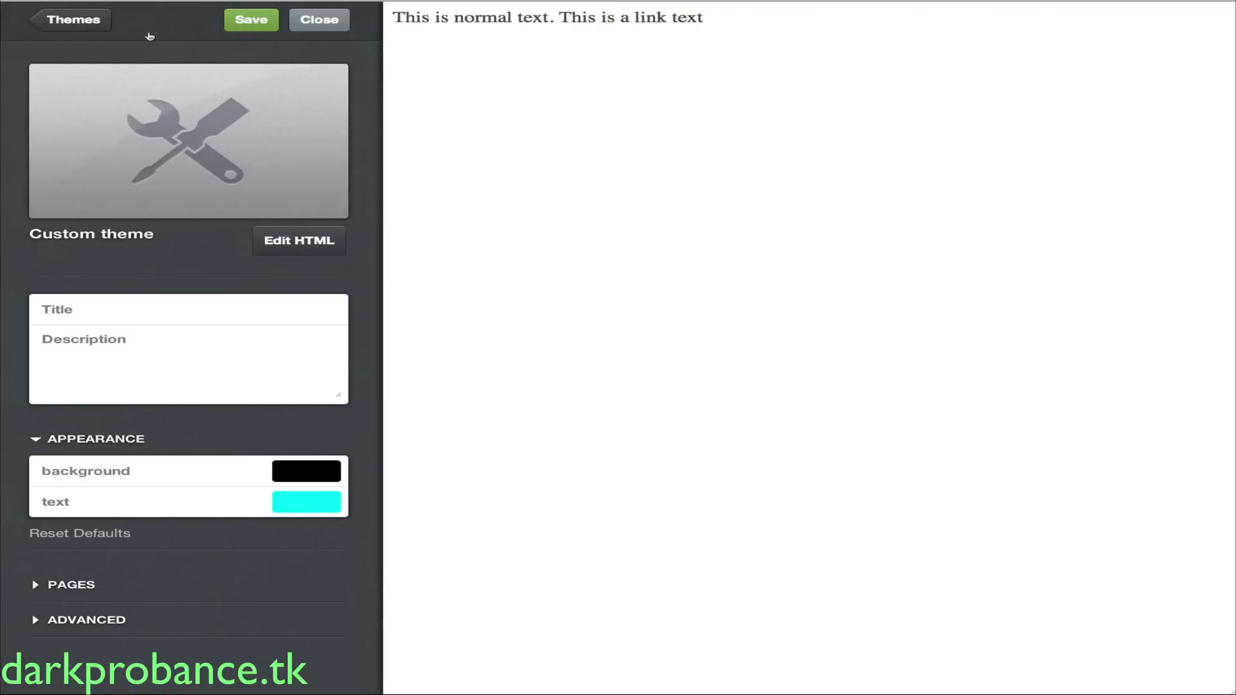
{"action": "left_click", "coordinate": [269, 22]}
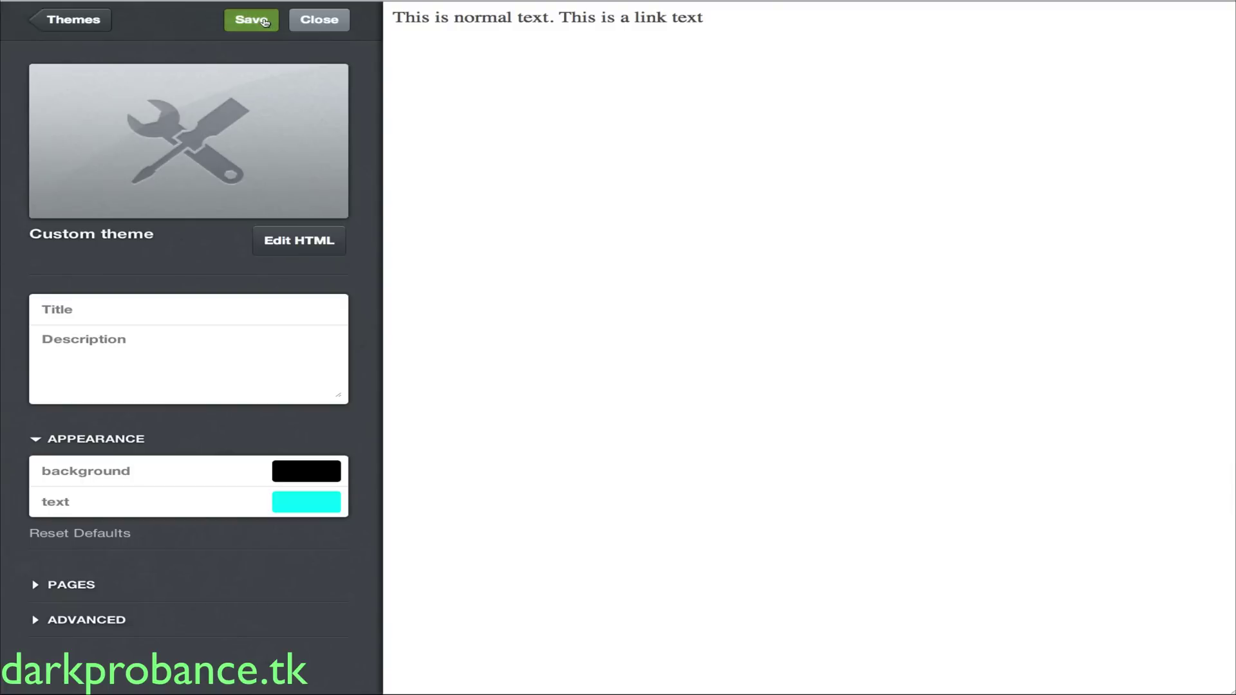
{"action": "left_click", "coordinate": [269, 22]}
{"action": "left_click", "coordinate": [267, 22]}
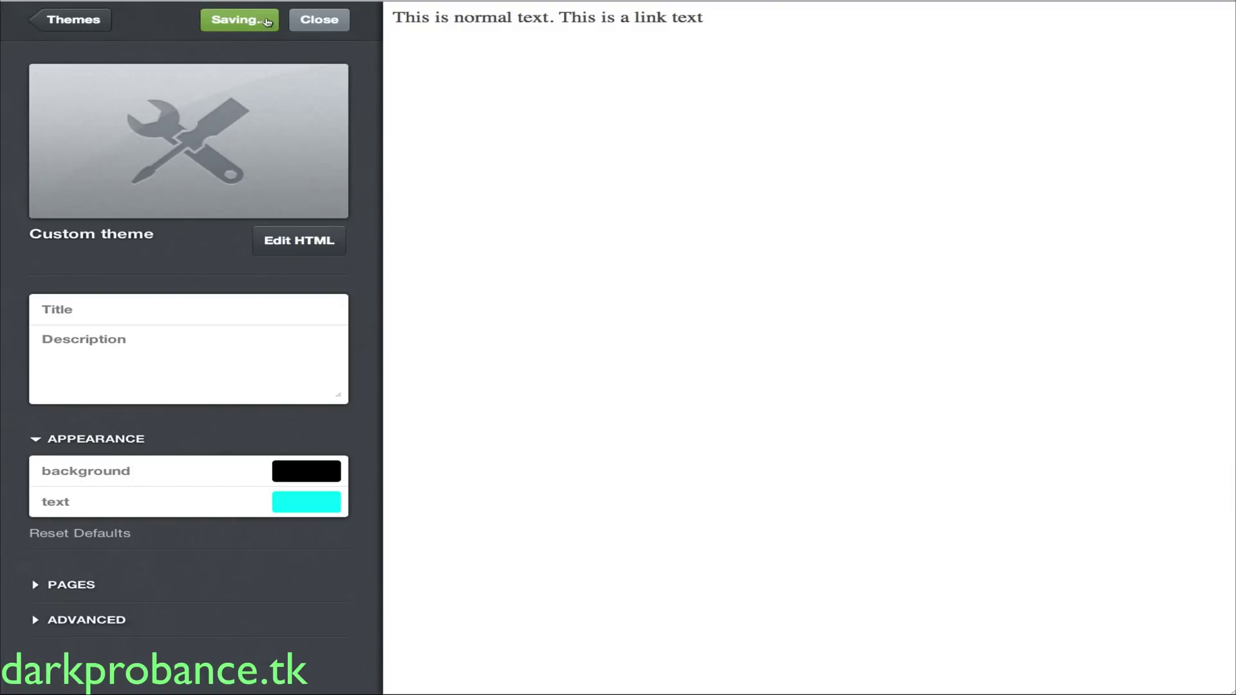
{"action": "left_click", "coordinate": [268, 21]}
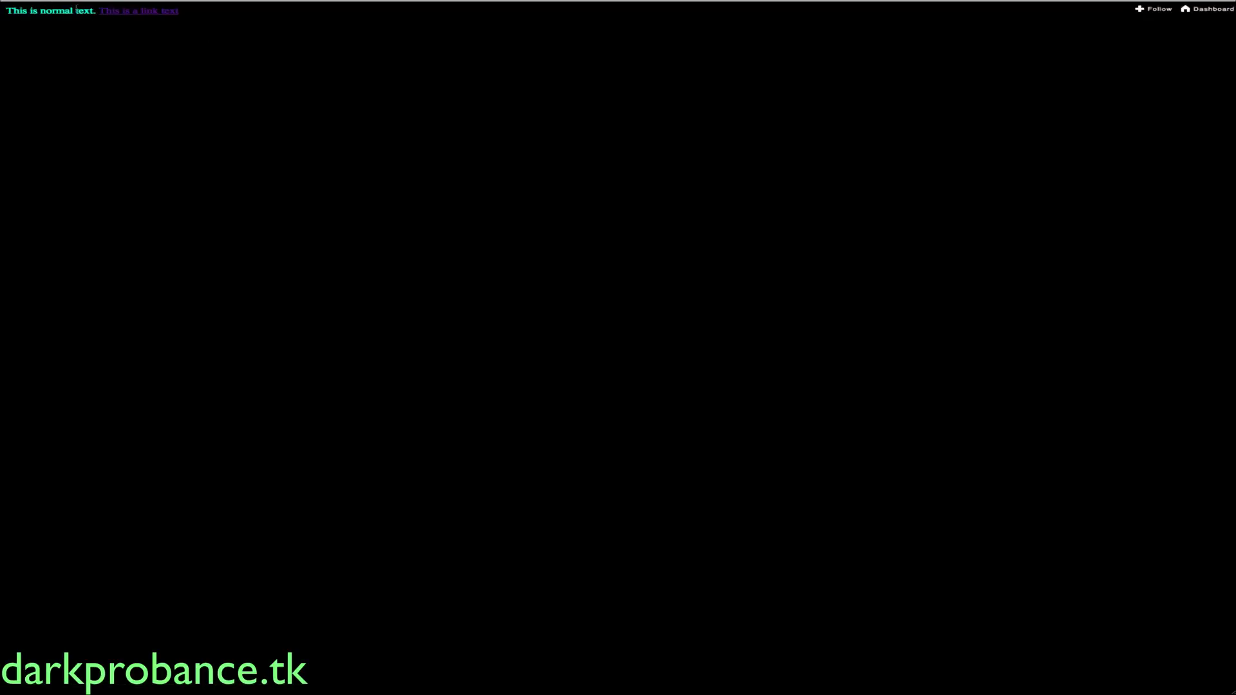
- Check the live blog's cyan text and purple link on black, zoomed in
{"action": "left_click_drag", "start_coordinate": [6, 11], "coordinate": [76, 13]}
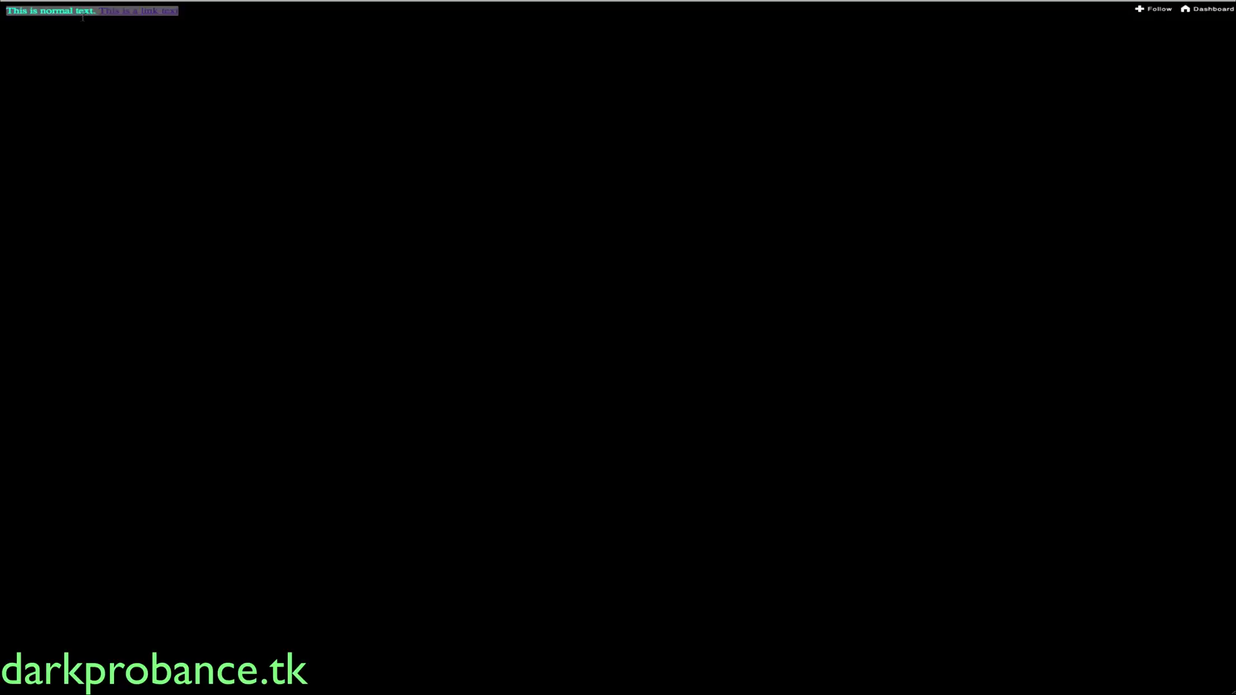
{"action": "left_click", "coordinate": [82, 21]}
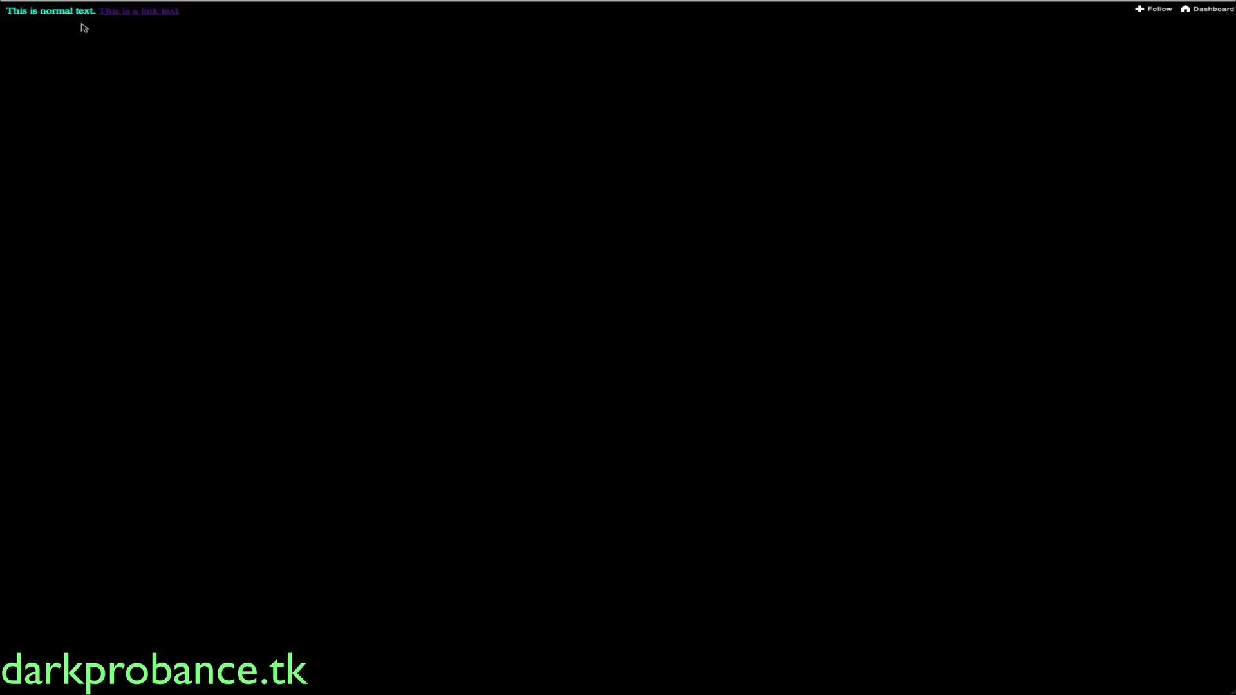
{"action": "left_click_drag", "start_coordinate": [83, 14], "coordinate": [29, 13]}
{"action": "left_click", "coordinate": [29, 13]}
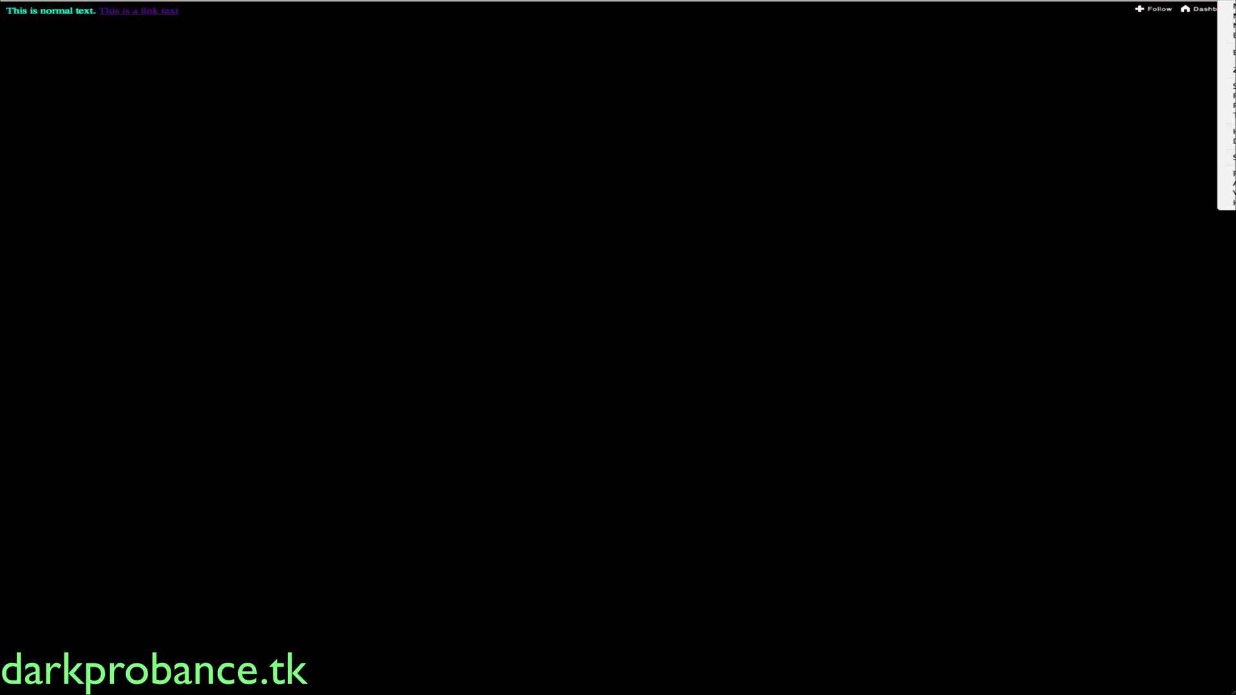
{"action": "key", "text": "ctrl+plus"}
{"action": "key", "text": "ctrl+plus"}
{"action": "key", "text": "ctrl+plus"}
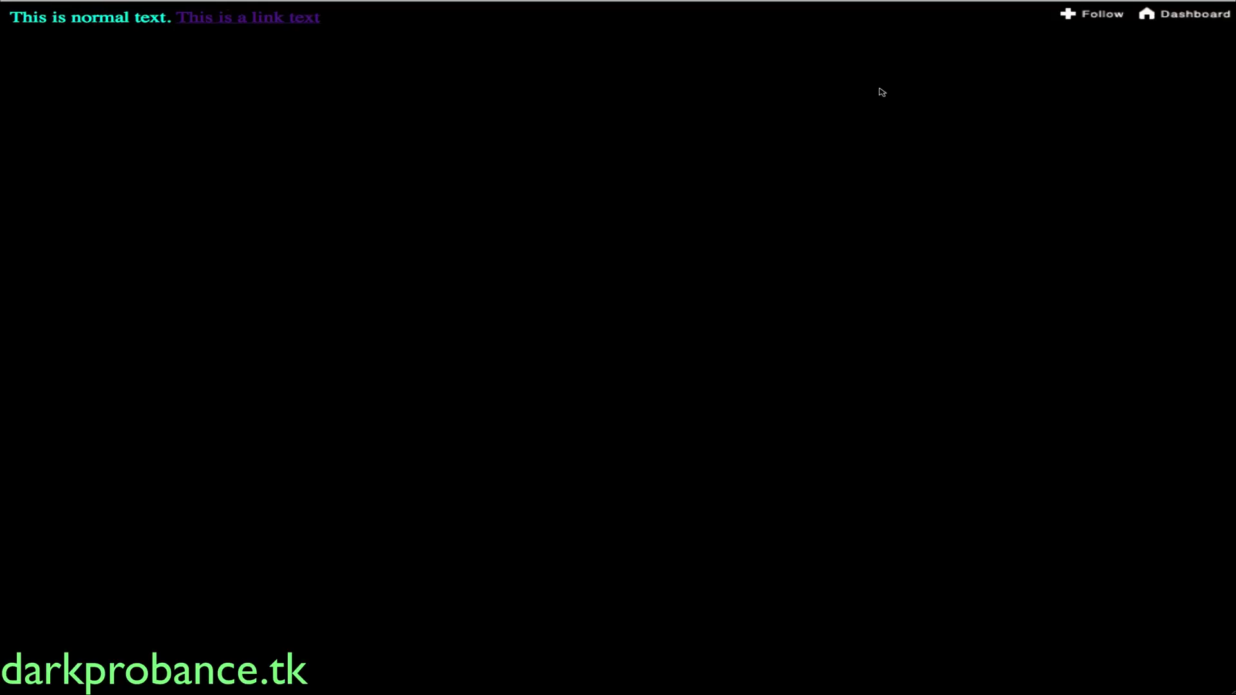
{"action": "left_click_drag", "start_coordinate": [47, 17], "coordinate": [159, 17]}
{"action": "left_click", "coordinate": [63, 93]}
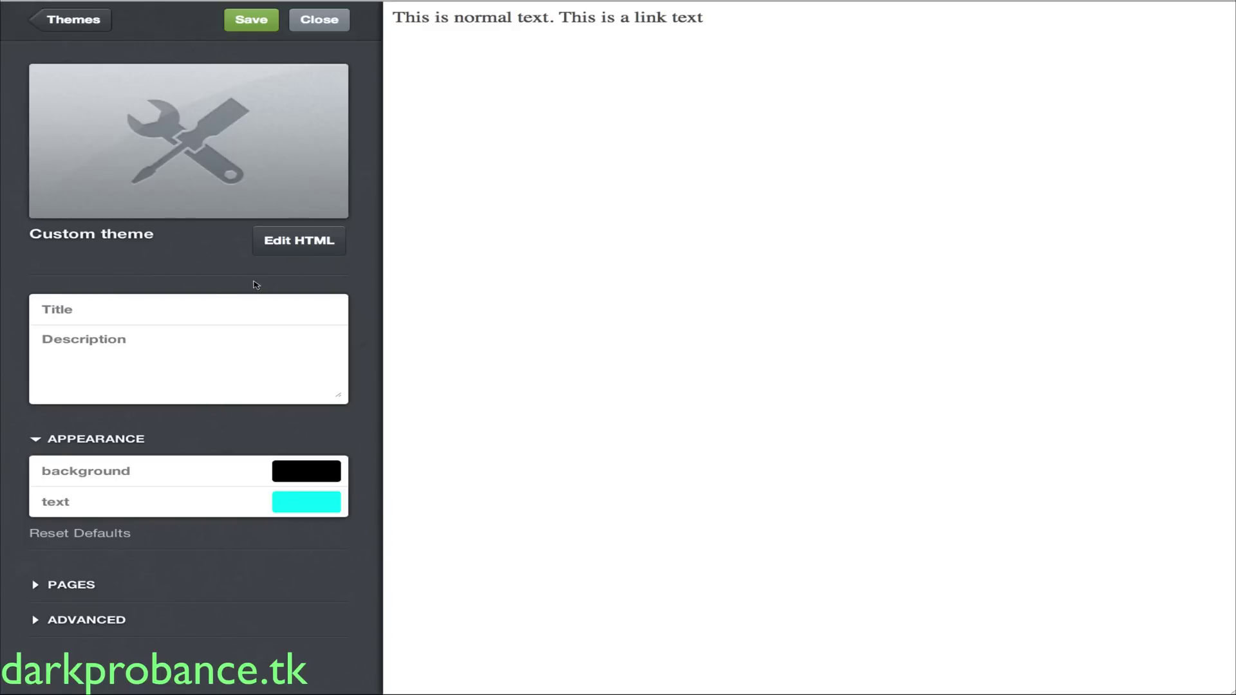
- Add a color:link meta line below the text colour tag, fixing the name typo
{"action": "left_click", "coordinate": [323, 246]}
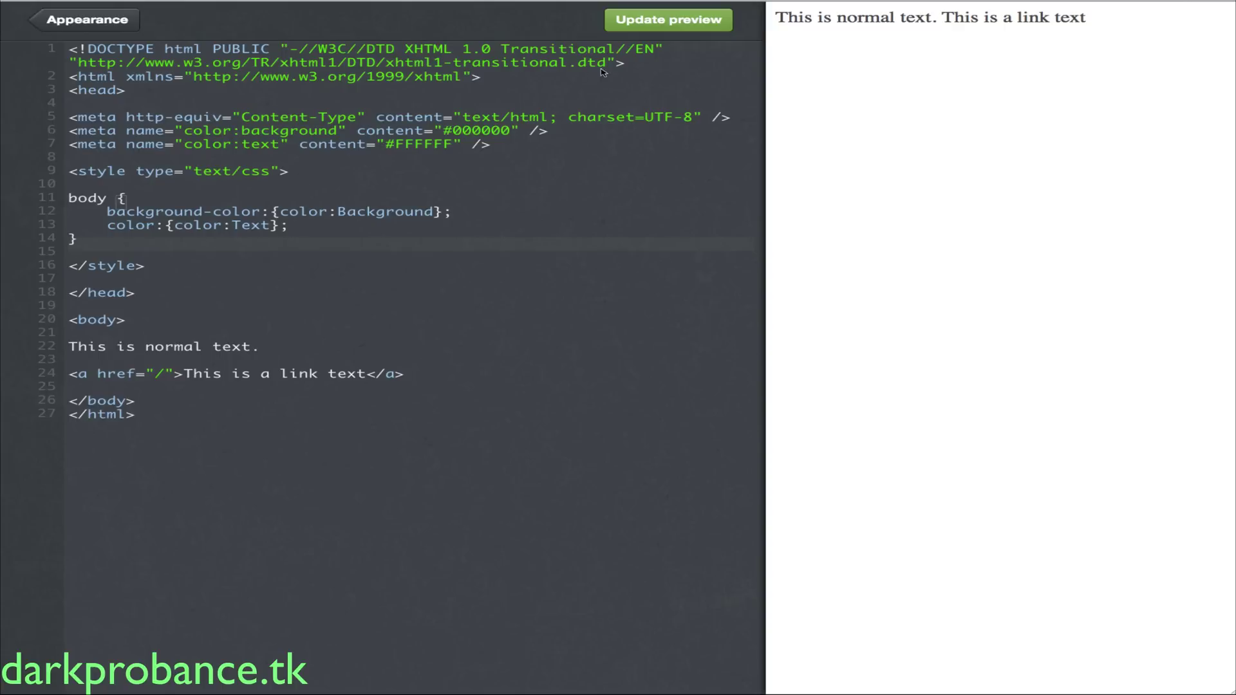
{"action": "left_click", "coordinate": [518, 149]}
{"action": "key", "text": "Return"}
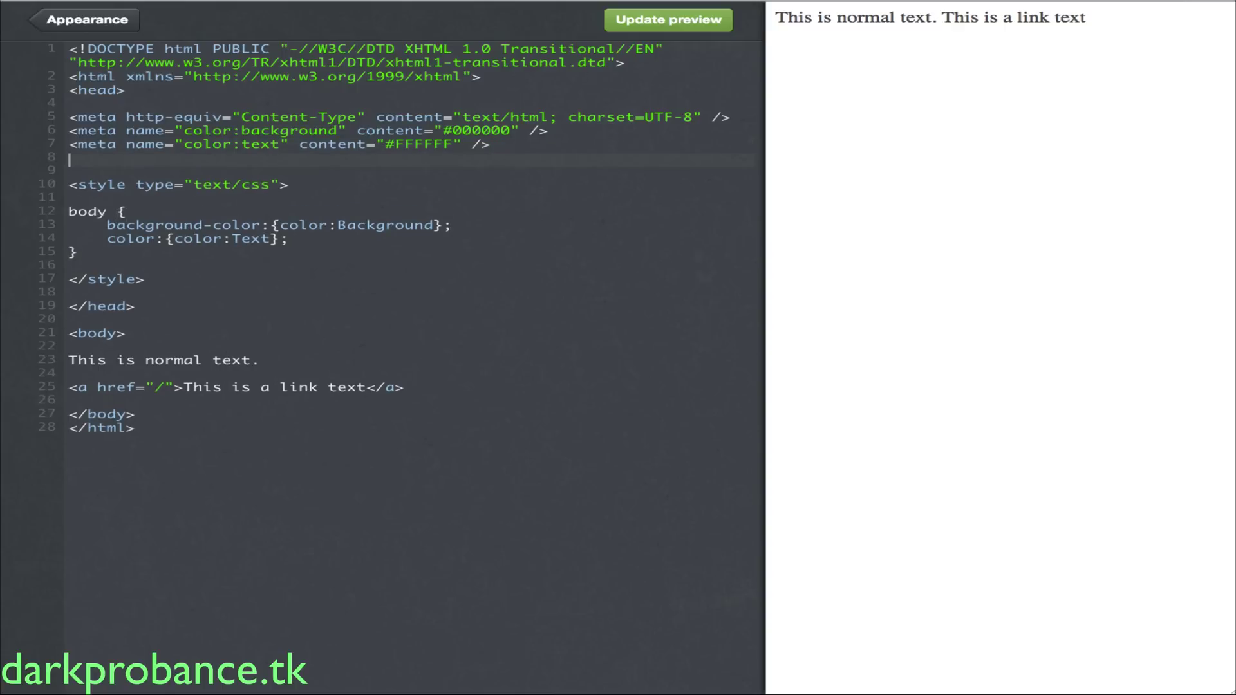
{"action": "type", "text": "<"}
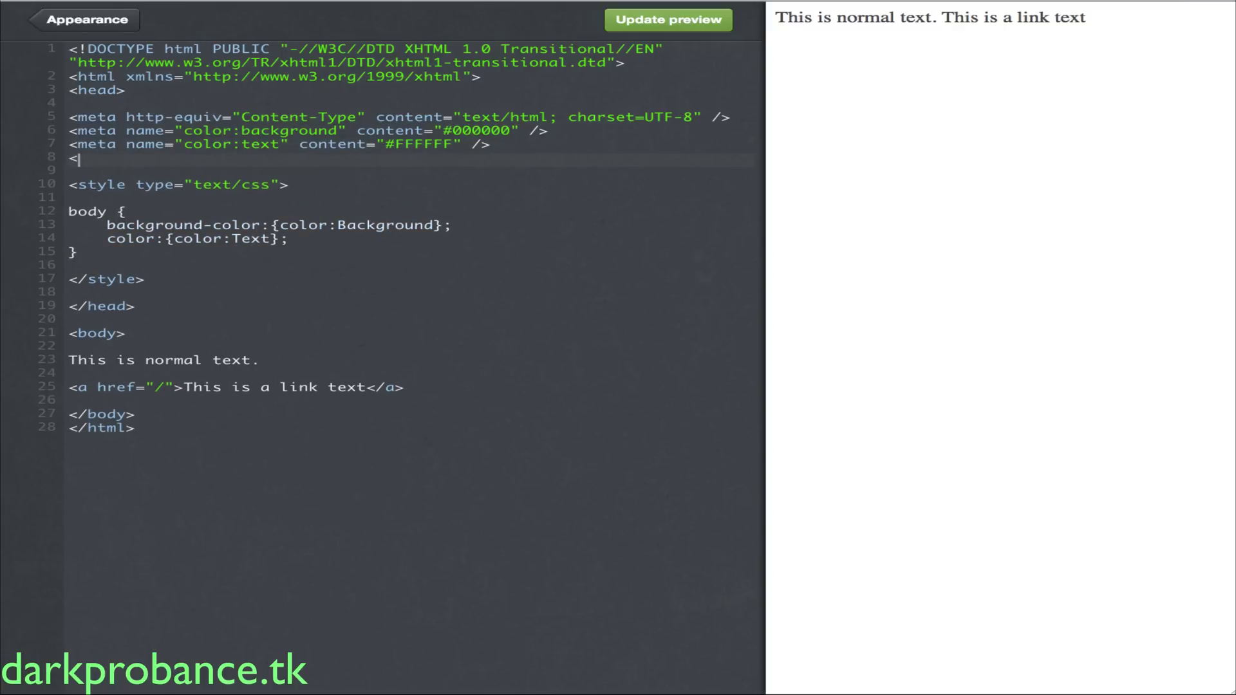
{"action": "type", "text": "meta nm"}
{"action": "key", "text": "BackSpace"}
{"action": "type", "text": "ame"}
{"action": "type", "text": "=\""}
{"action": "type", "text": "color:"}
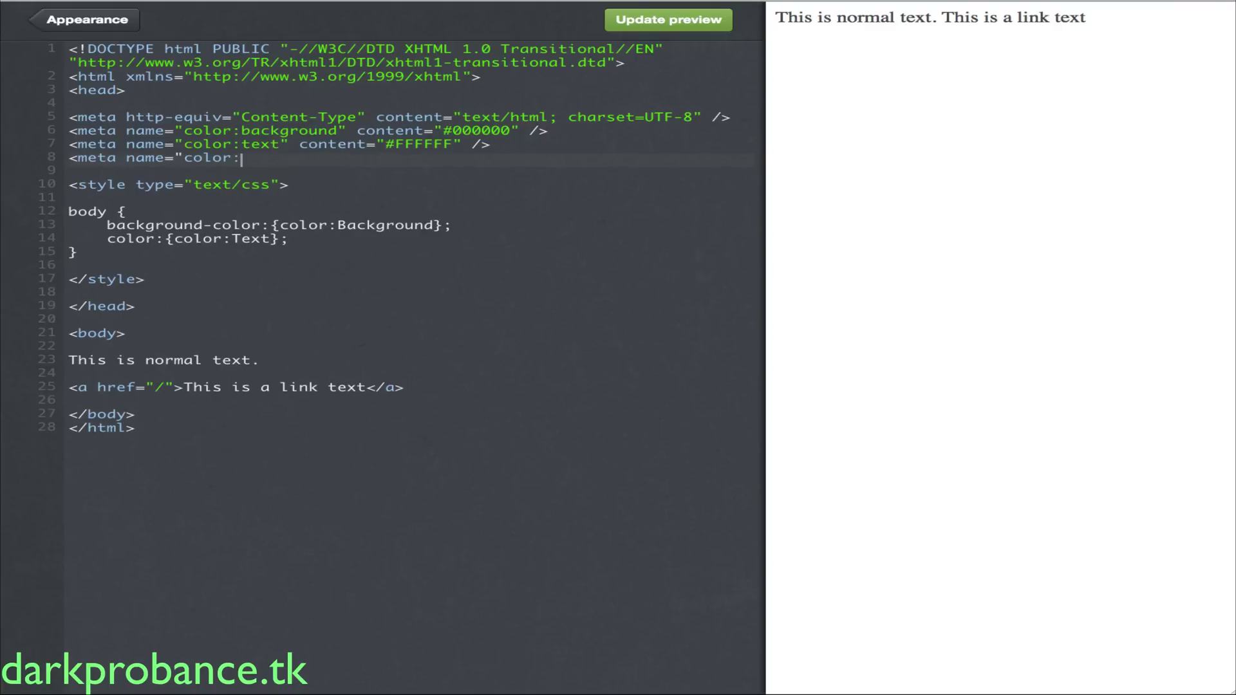
{"action": "type", "text": "link"}
{"action": "type", "text": "\""}
{"action": "type", "text": " con"}
{"action": "type", "text": "tent"}
{"action": "type", "text": "=\"#"}
- Read the teal colour's hex value #43c2be, then go back to the HTML code
{"action": "left_click", "coordinate": [109, 22]}
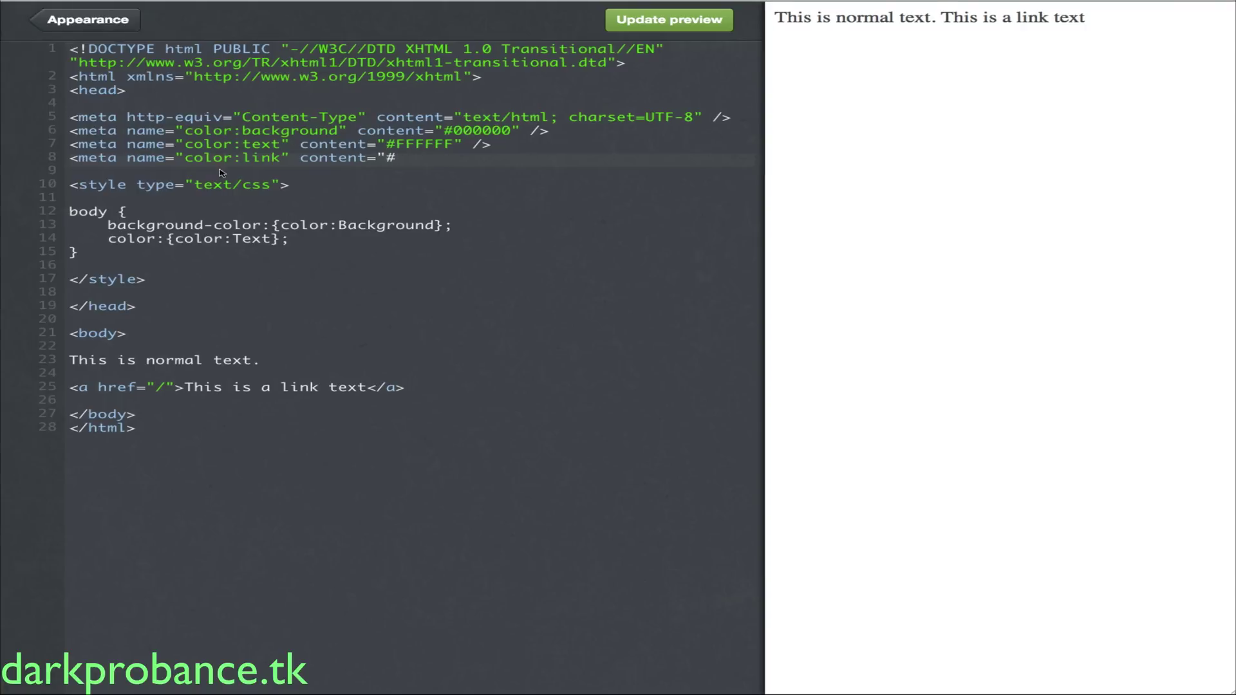
{"action": "left_click", "coordinate": [317, 502]}
{"action": "left_click", "coordinate": [536, 487]}
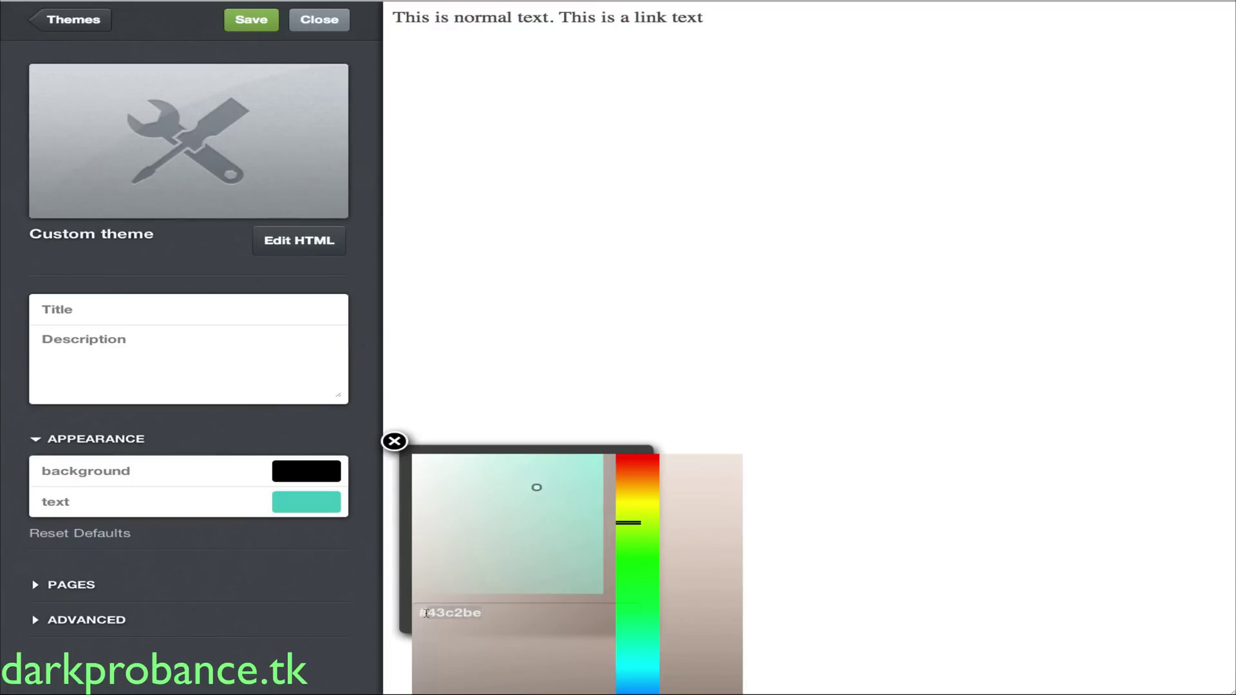
{"action": "left_click", "coordinate": [394, 441]}
{"action": "left_click", "coordinate": [321, 240]}
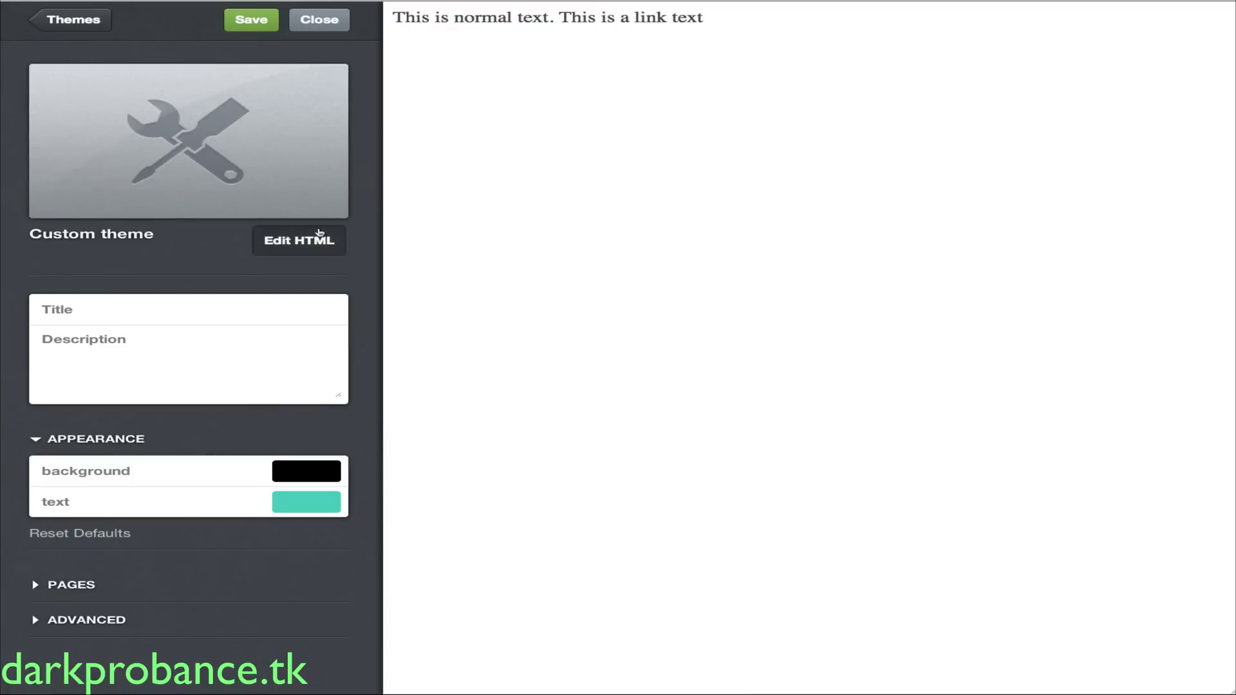
{"action": "type", "text": "#43c2be"}
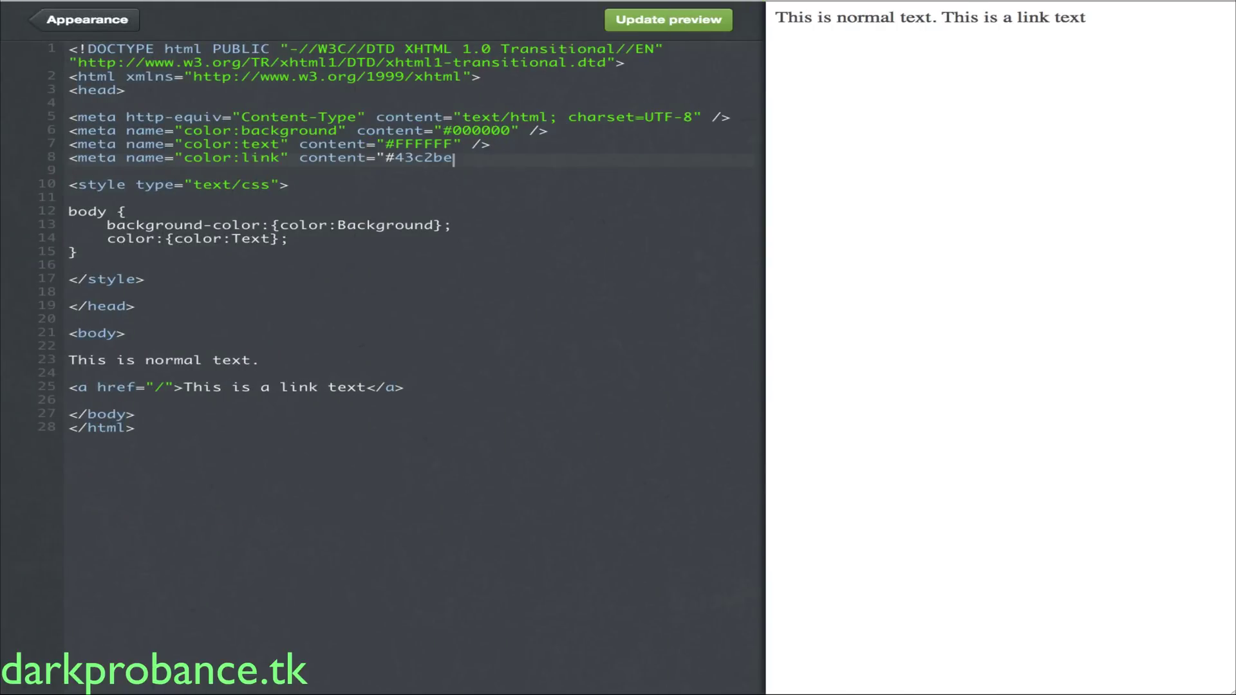
- Correct the hex digits in the line 8 link colour meta tag
{"action": "key", "text": "BackSpace"}
{"action": "key", "text": "BackSpace"}
{"action": "key", "text": "BackSpace"}
{"action": "key", "text": "BackSpace"}
{"action": "key", "text": "BackSpace"}
{"action": "type", "text": "43c2be"}
{"action": "type", "text": "\" "}
{"action": "type", "text": "?"}
{"action": "type", "text": ">"}
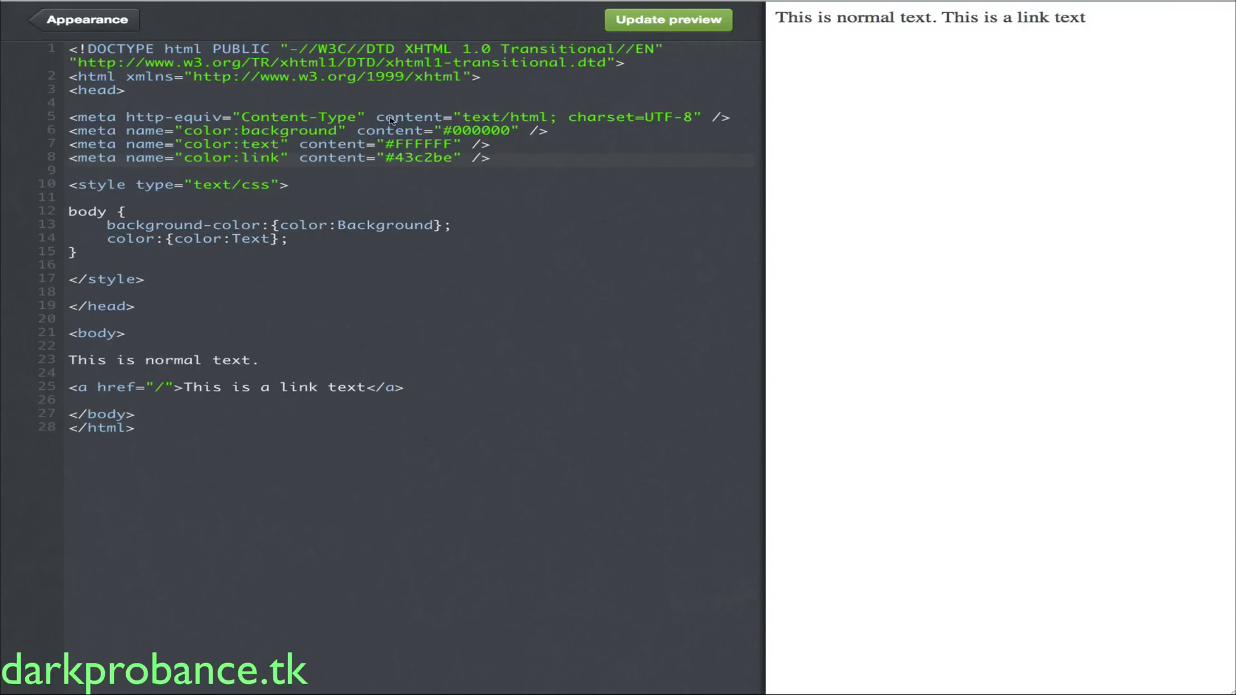
{"action": "left_click", "coordinate": [121, 27]}
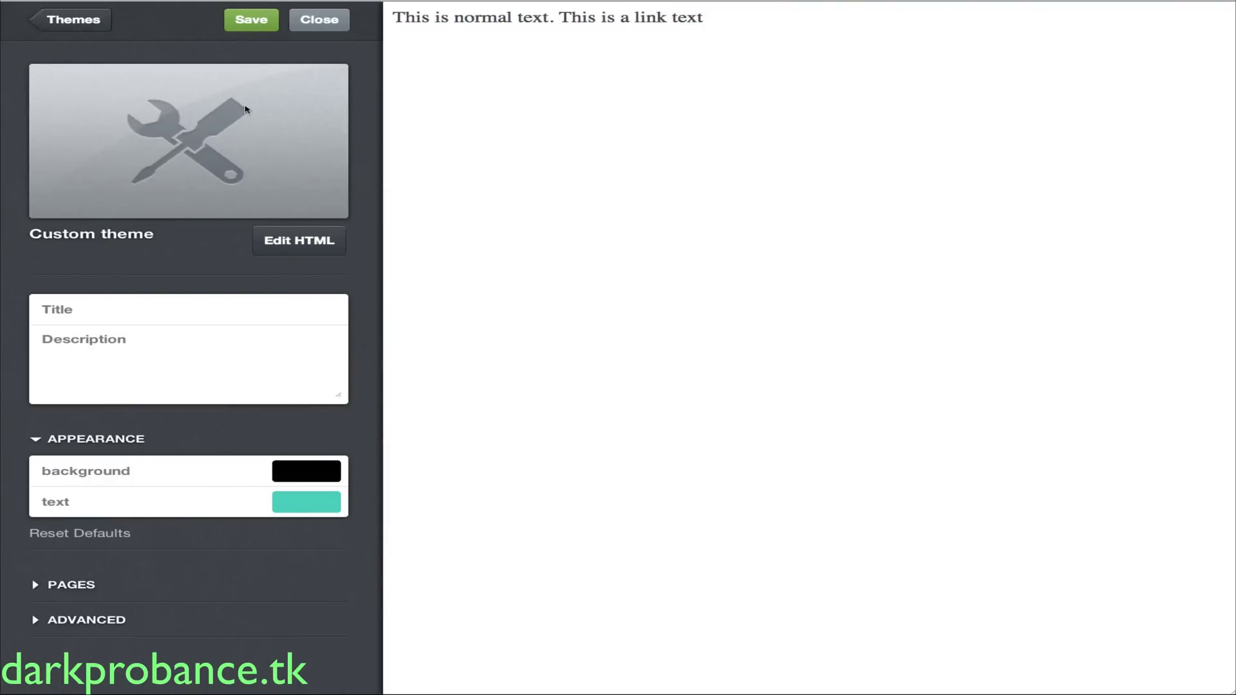
{"action": "left_click", "coordinate": [301, 237]}
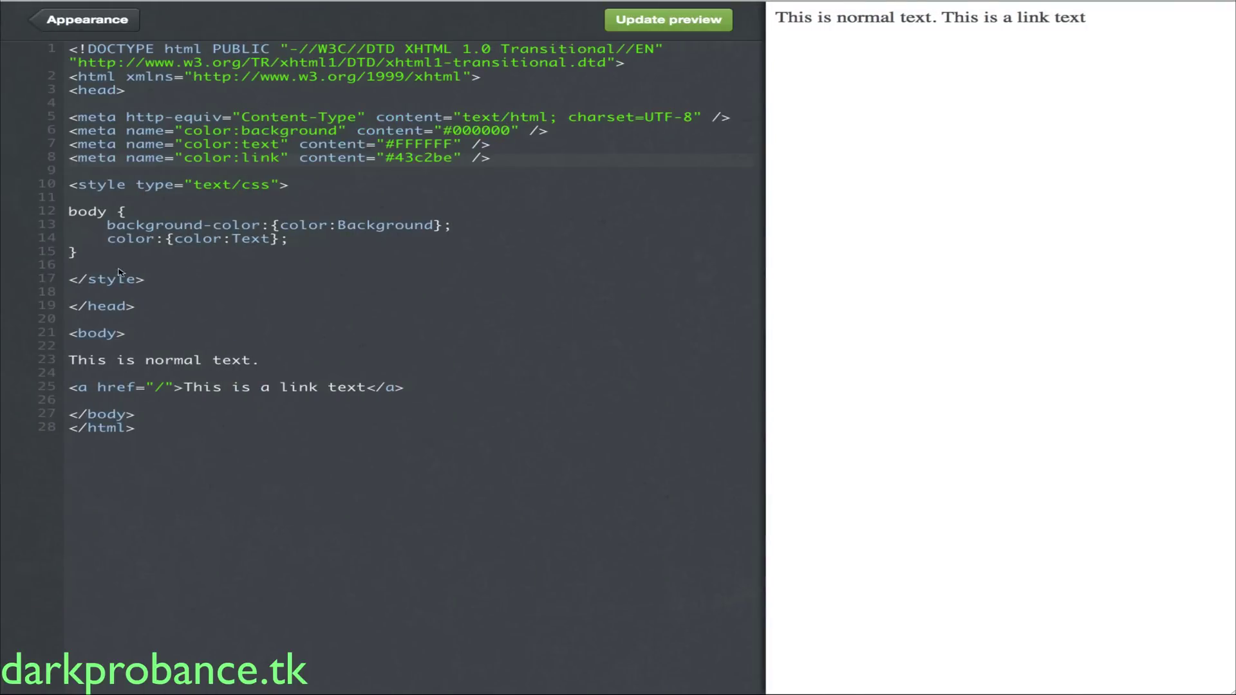
- Add the a:link, a:active, a:visited rule below the body rule
{"action": "left_click", "coordinate": [101, 256]}
{"action": "key", "text": "Down"}
{"action": "key", "text": "Return"}
{"action": "key", "text": "Return"}
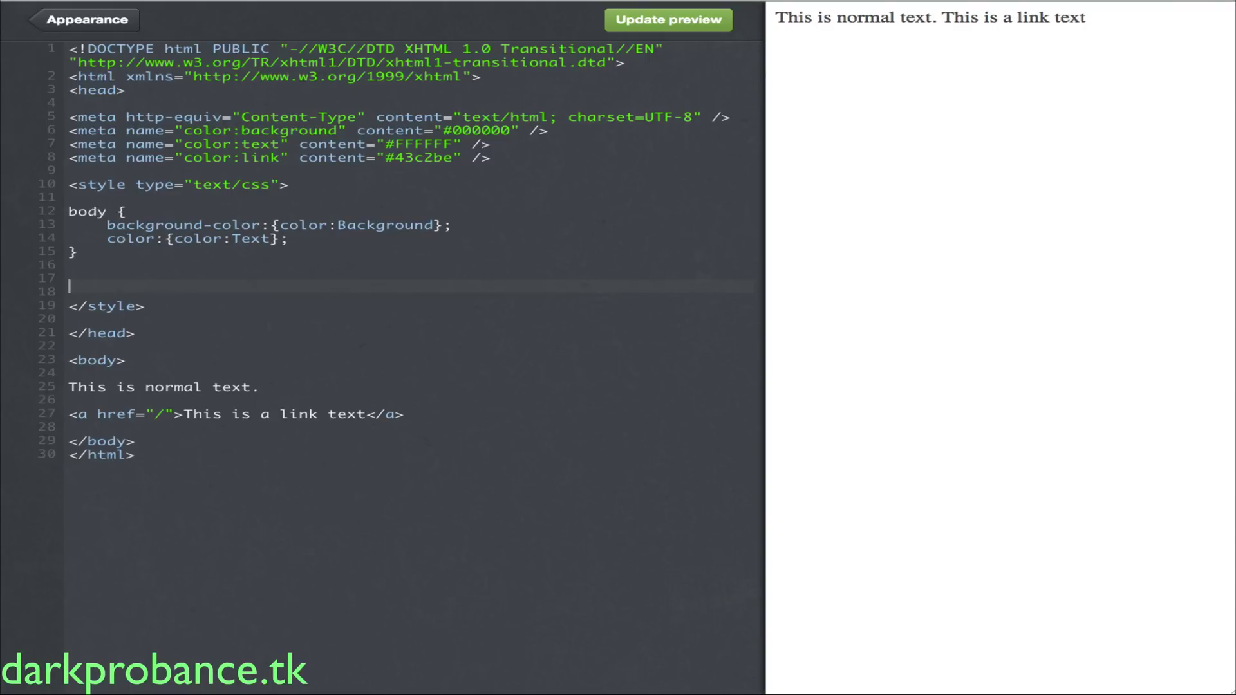
{"action": "type", "text": "a:l"}
{"action": "type", "text": "ink"}
{"action": "type", "text": ", a"}
{"action": "type", "text": ":ati"}
{"action": "key", "text": "BackSpace"}
{"action": "key", "text": "BackSpace"}
{"action": "type", "text": "ct"}
{"action": "type", "text": "ive,"}
{"action": "type", "text": " a"}
{"action": "type", "text": ":vis"}
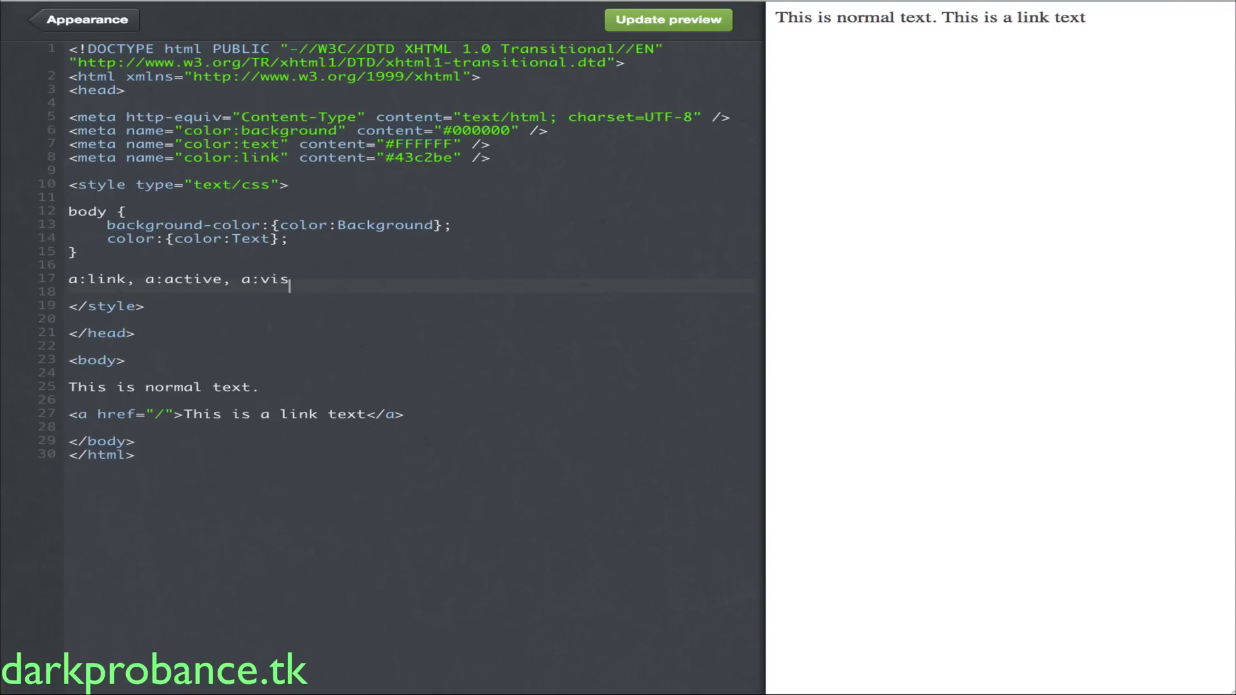
{"action": "type", "text": "ited "}
{"action": "type", "text": "{"}
{"action": "key", "text": "Return"}
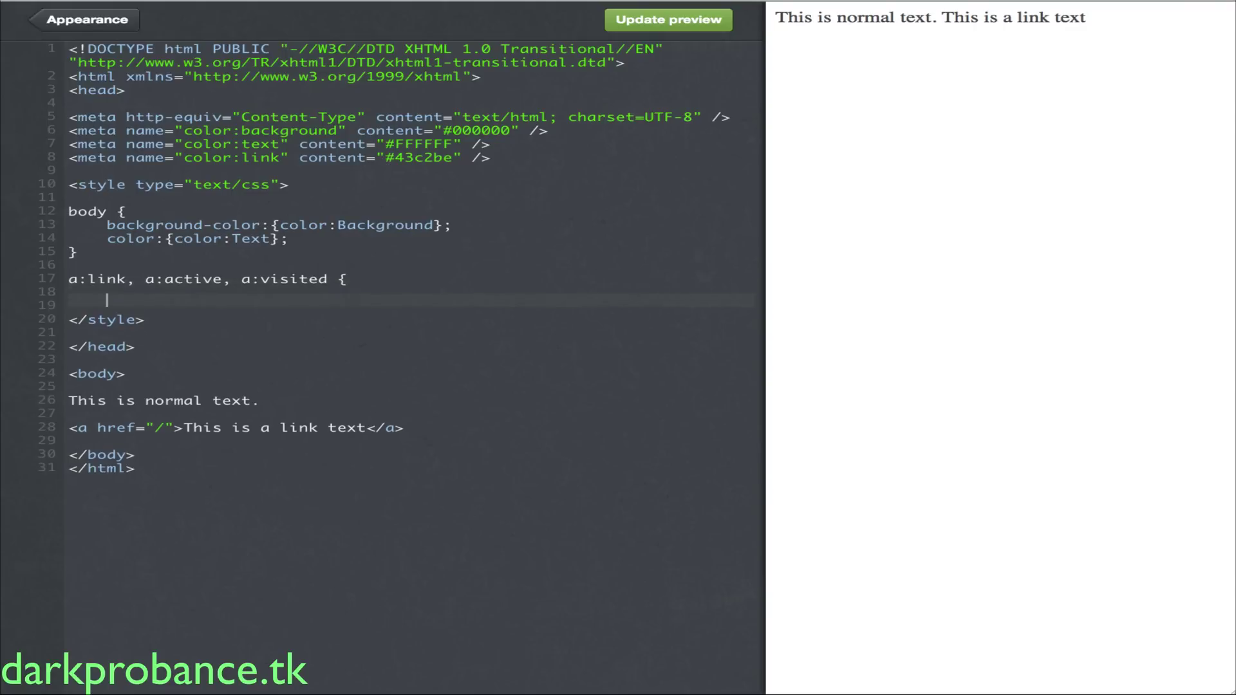
{"action": "type", "text": "color:"}
{"action": "type", "text": " {"}
{"action": "type", "text": "color:"}
{"action": "type", "text": "Link"}
{"action": "type", "text": "};"}
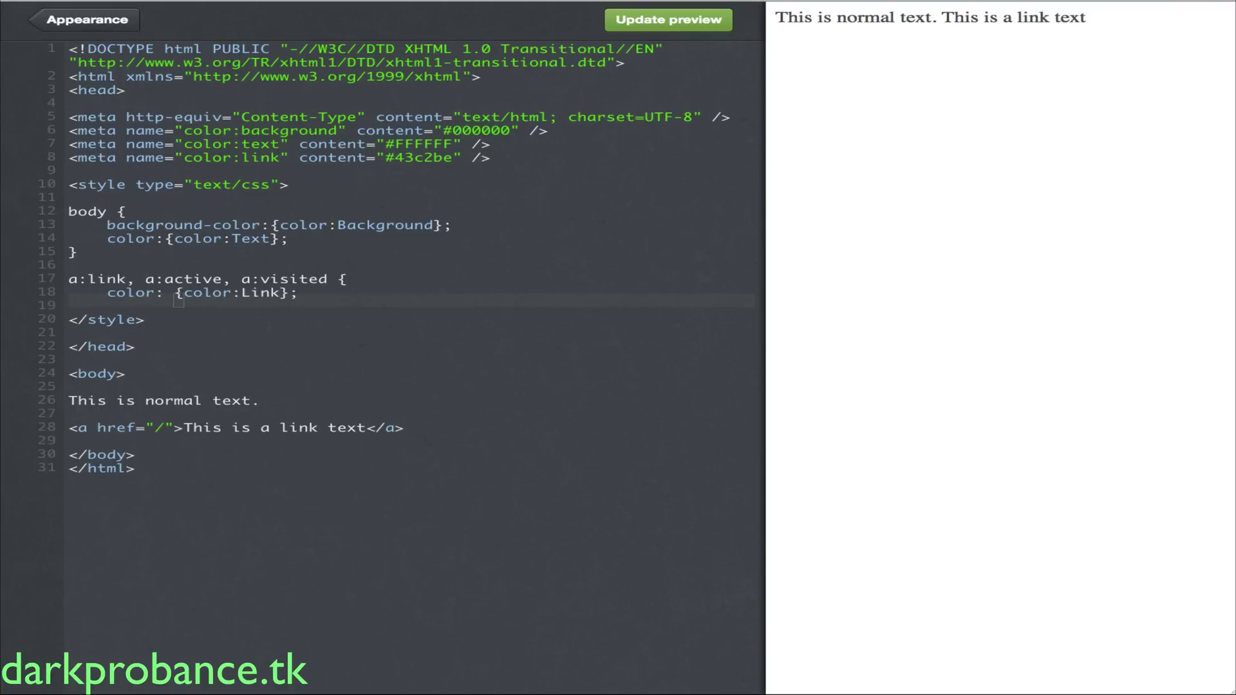
- Tidy line 18 to color:{color:Link}; and add the rule's unindented closing brace
{"action": "key", "text": "Left"}
{"action": "key", "text": "Left"}
{"action": "key", "text": "Left"}
{"action": "key", "text": "Left"}
{"action": "key", "text": "Left"}
{"action": "key", "text": "Left"}
{"action": "key", "text": "Left"}
{"action": "key", "text": "Left"}
{"action": "key", "text": "Left"}
{"action": "key", "text": "BackSpace"}
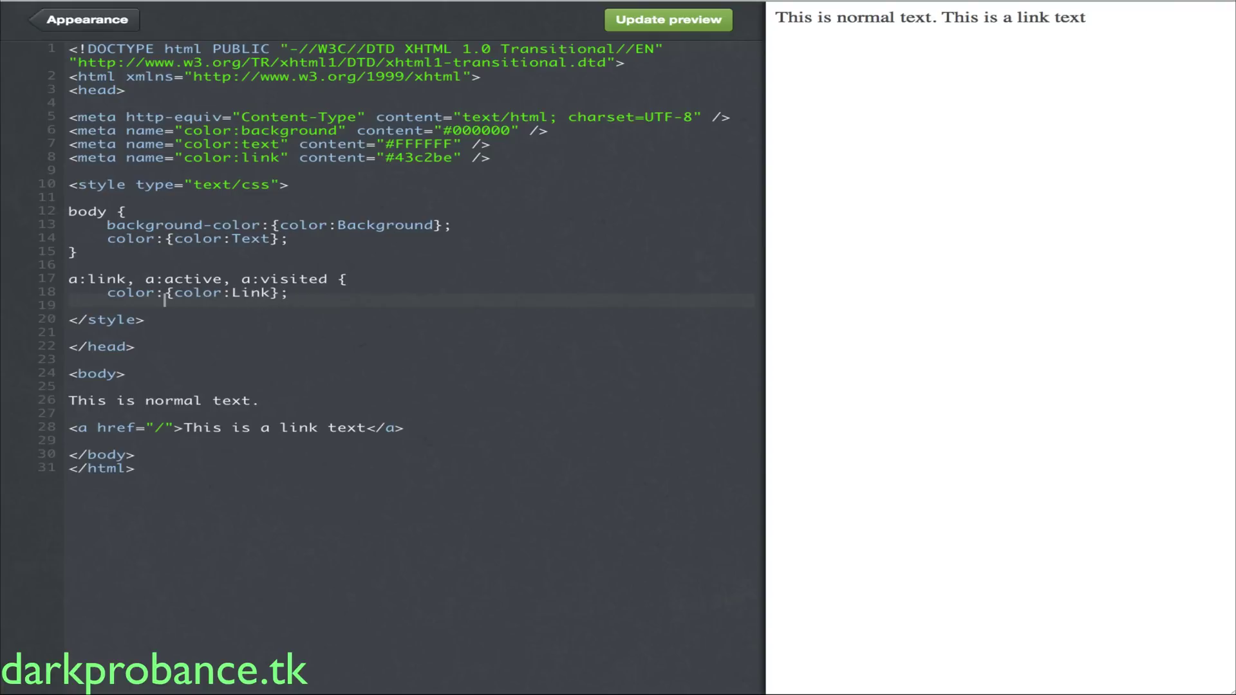
{"action": "key", "text": "Right"}
{"action": "key", "text": "Right"}
{"action": "key", "text": "Right"}
{"action": "left_click", "coordinate": [312, 306]}
{"action": "key", "text": "Return"}
{"action": "type", "text": "}"}
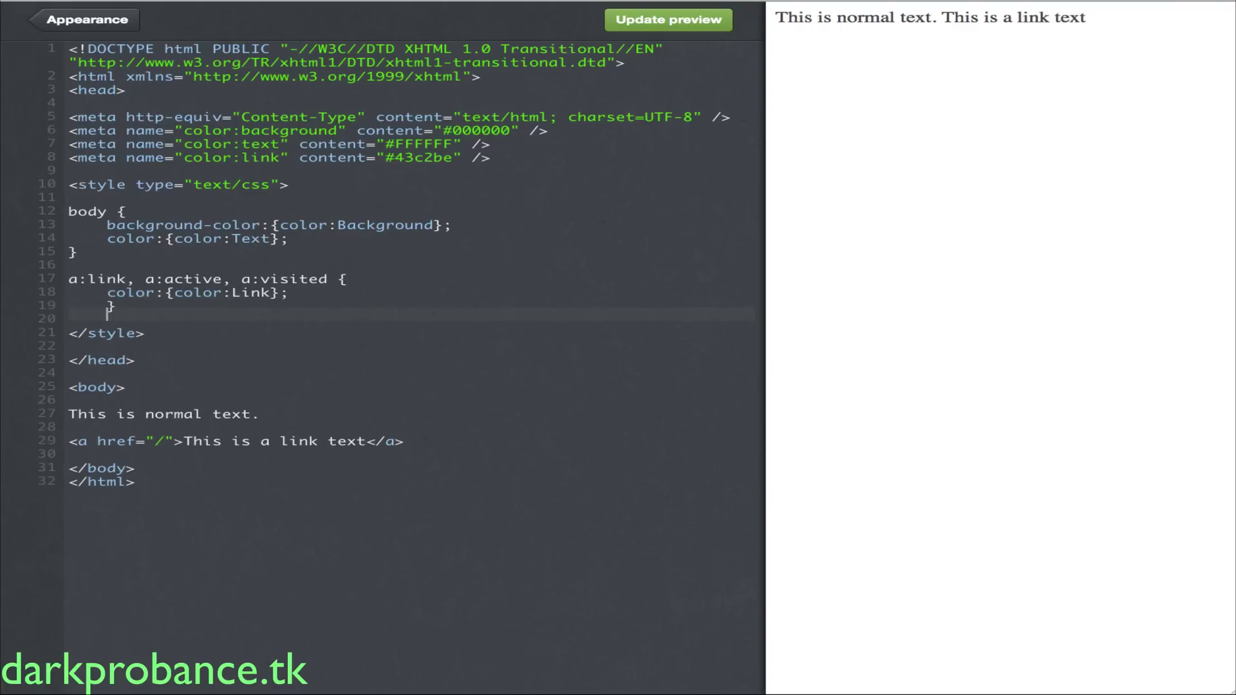
{"action": "key", "text": "shift+Tab"}
{"action": "left_click", "coordinate": [309, 282]}
{"action": "left_click", "coordinate": [134, 286]}
- Update the preview with the edited link styles
{"action": "left_click", "coordinate": [666, 24]}
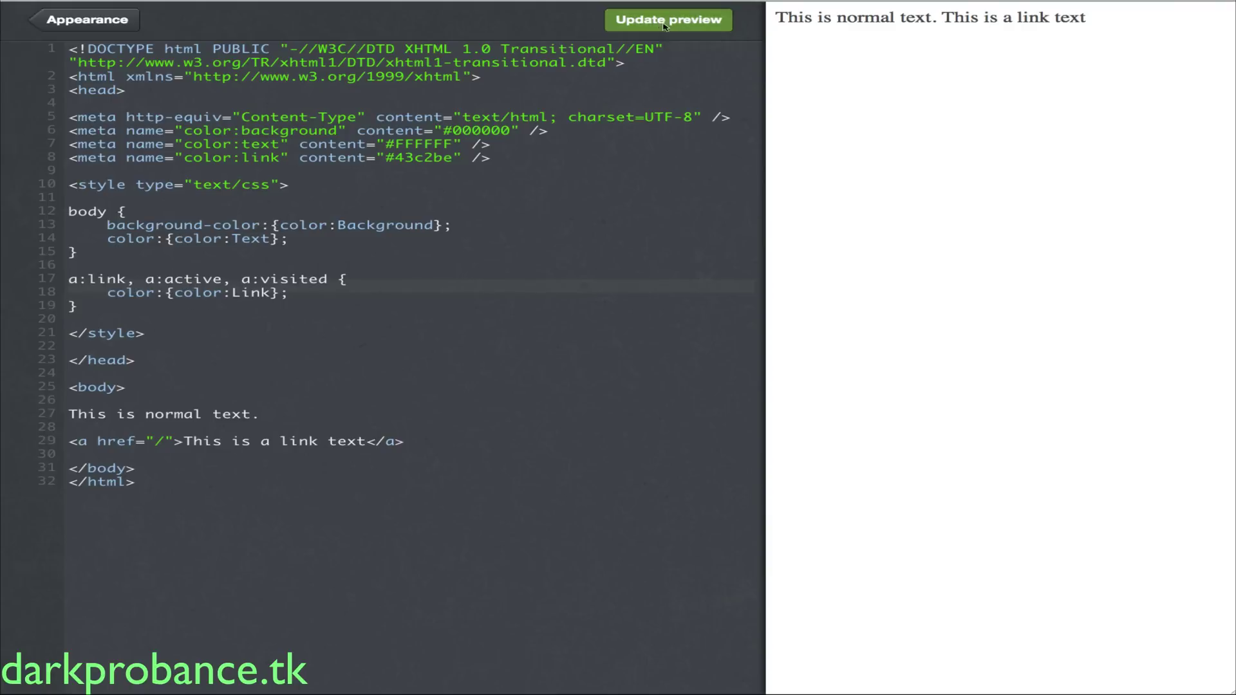
{"action": "left_click", "coordinate": [667, 22]}
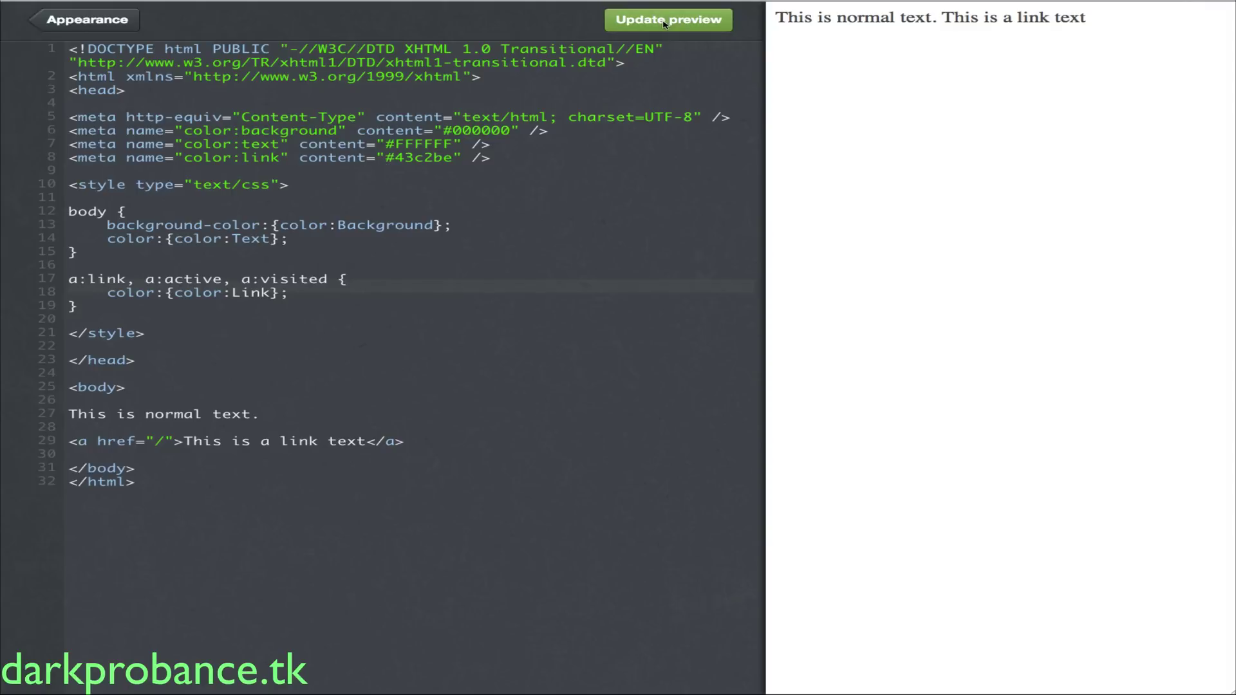
{"action": "left_click", "coordinate": [665, 23]}
- Save the theme and check the teal link on the live blog
{"action": "left_click", "coordinate": [113, 22]}
{"action": "left_click", "coordinate": [225, 21]}
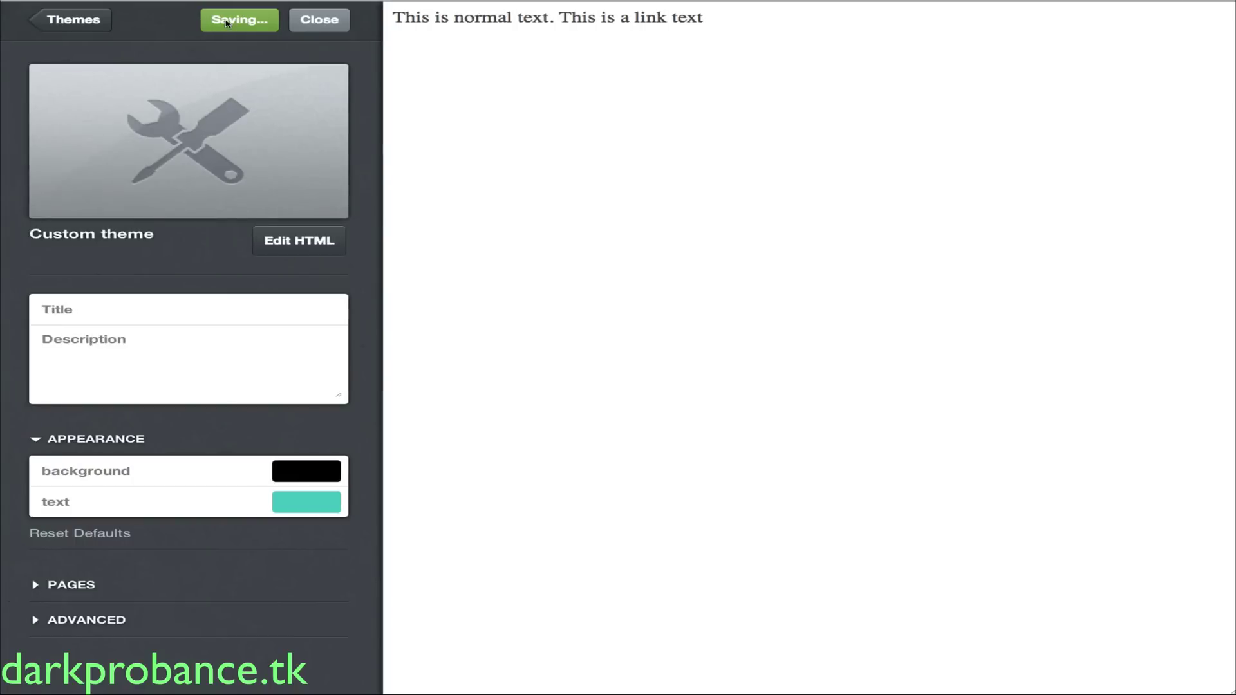
{"action": "left_click", "coordinate": [240, 21]}
{"action": "left_click", "coordinate": [240, 22]}
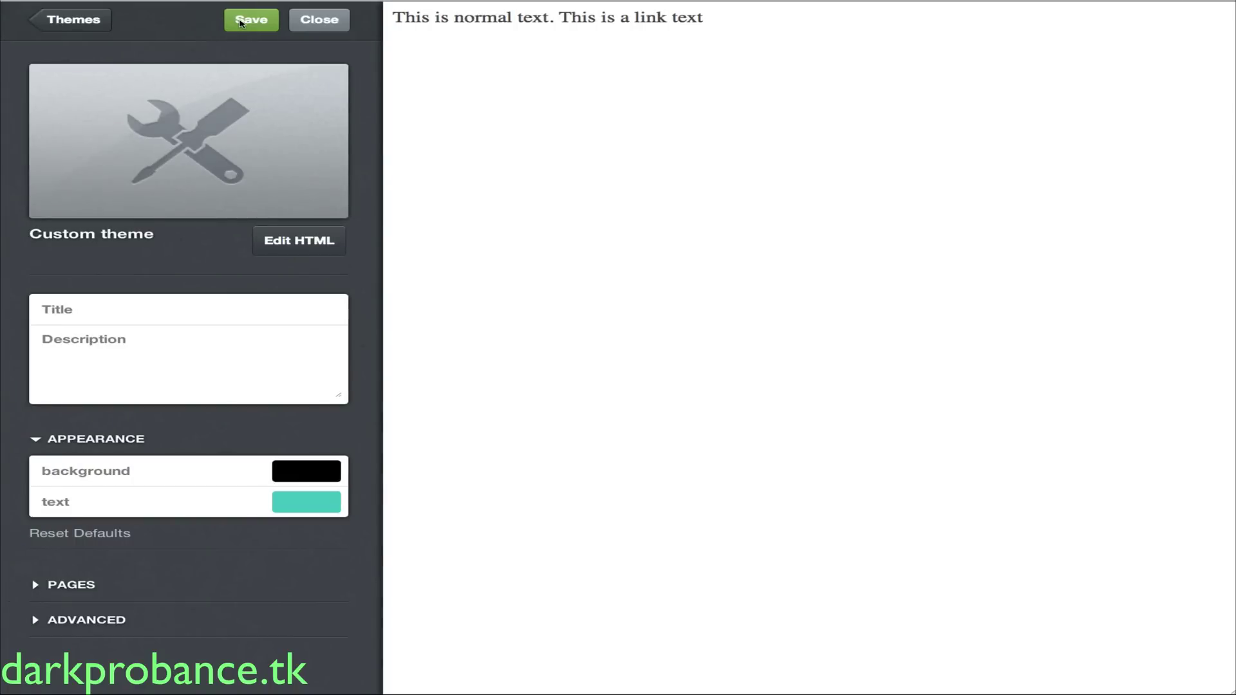
{"action": "left_click", "coordinate": [241, 21]}
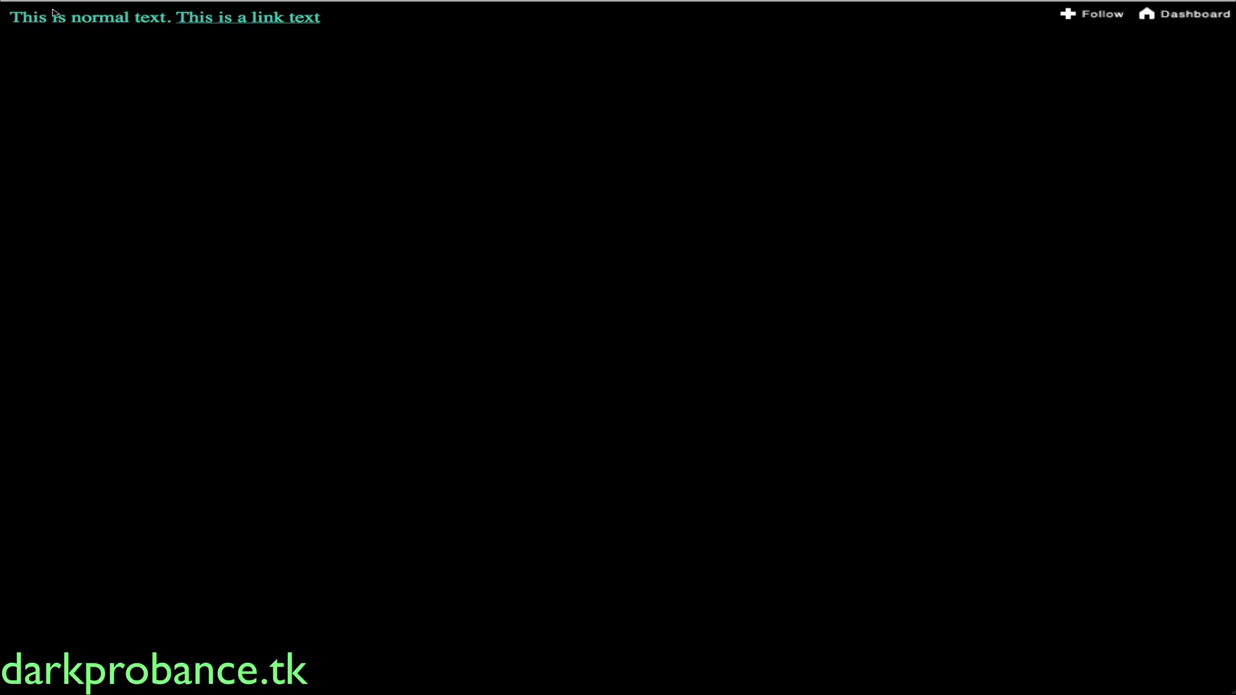
{"action": "left_click_drag", "start_coordinate": [48, 16], "coordinate": [364, 23]}
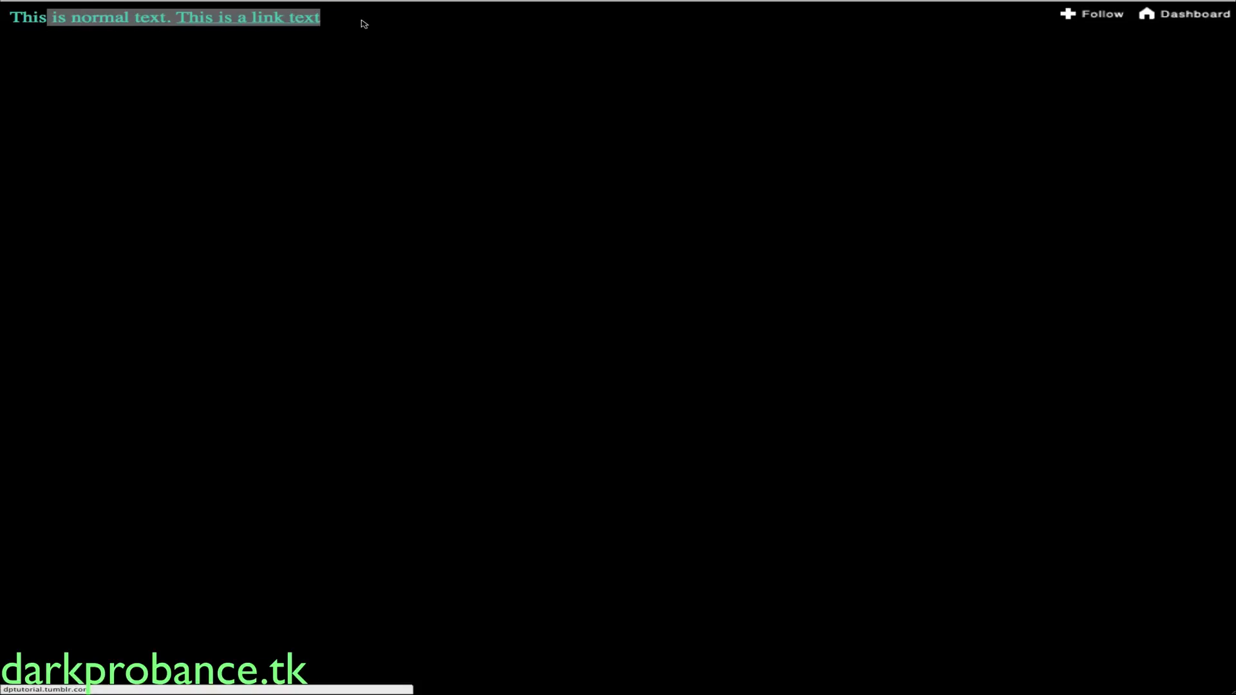
{"action": "left_click", "coordinate": [335, 65]}
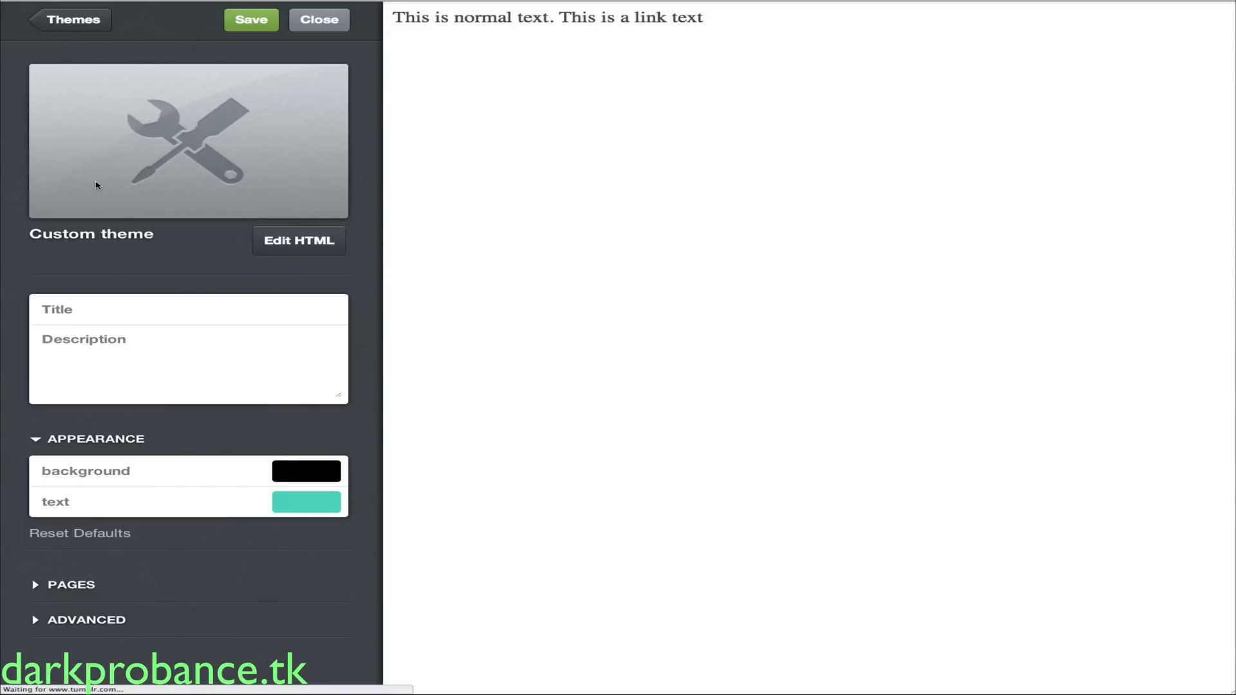
- Change the link colour option to yellow and close the colour chooser
{"action": "left_click", "coordinate": [304, 538]}
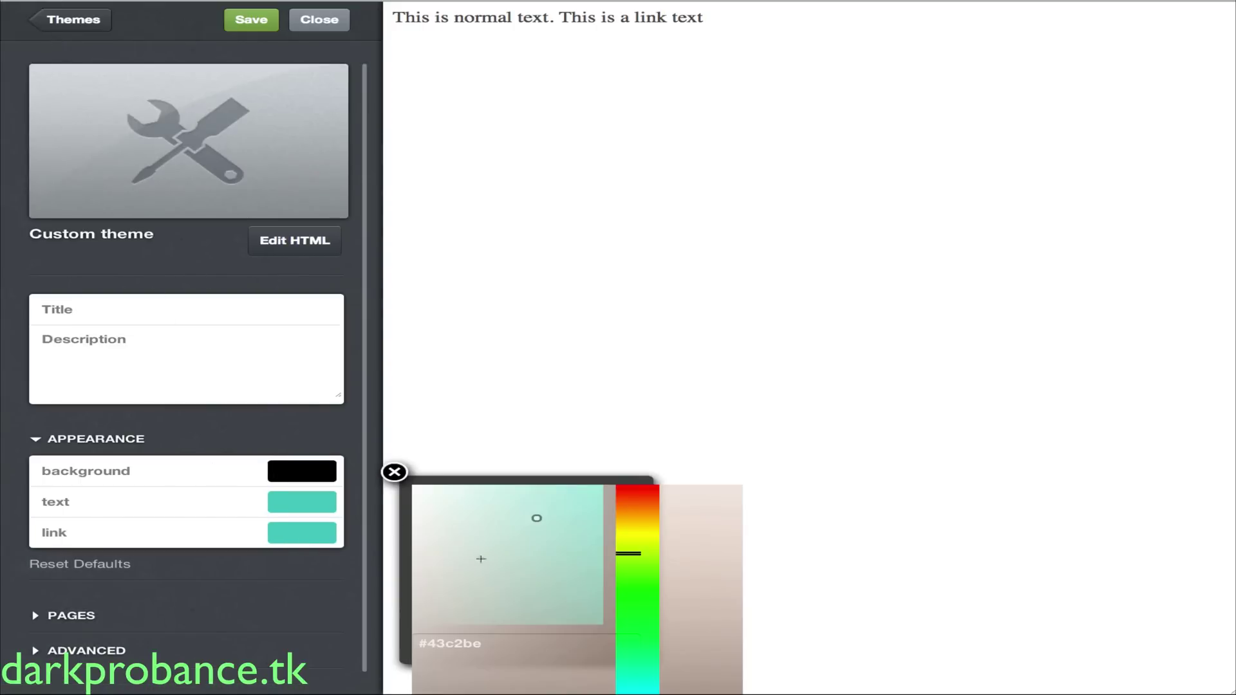
{"action": "left_click", "coordinate": [646, 503]}
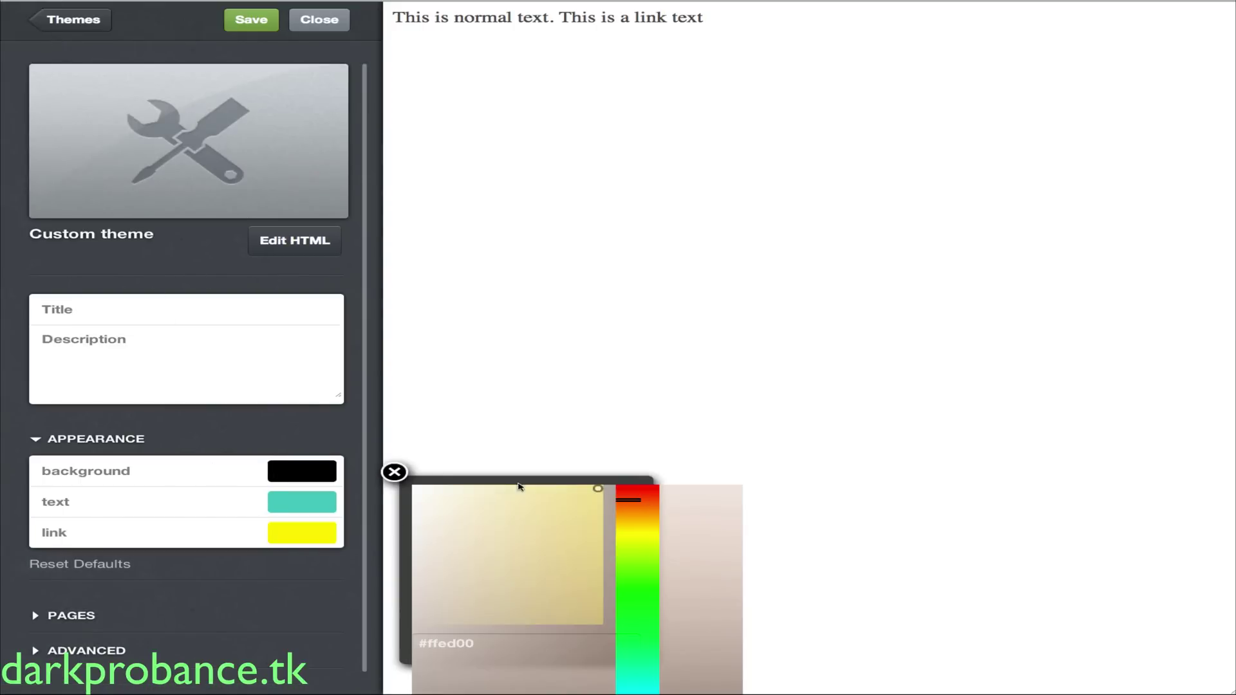
{"action": "left_click", "coordinate": [395, 473]}
- Save the theme with the yellow link colour
{"action": "left_click", "coordinate": [236, 26]}
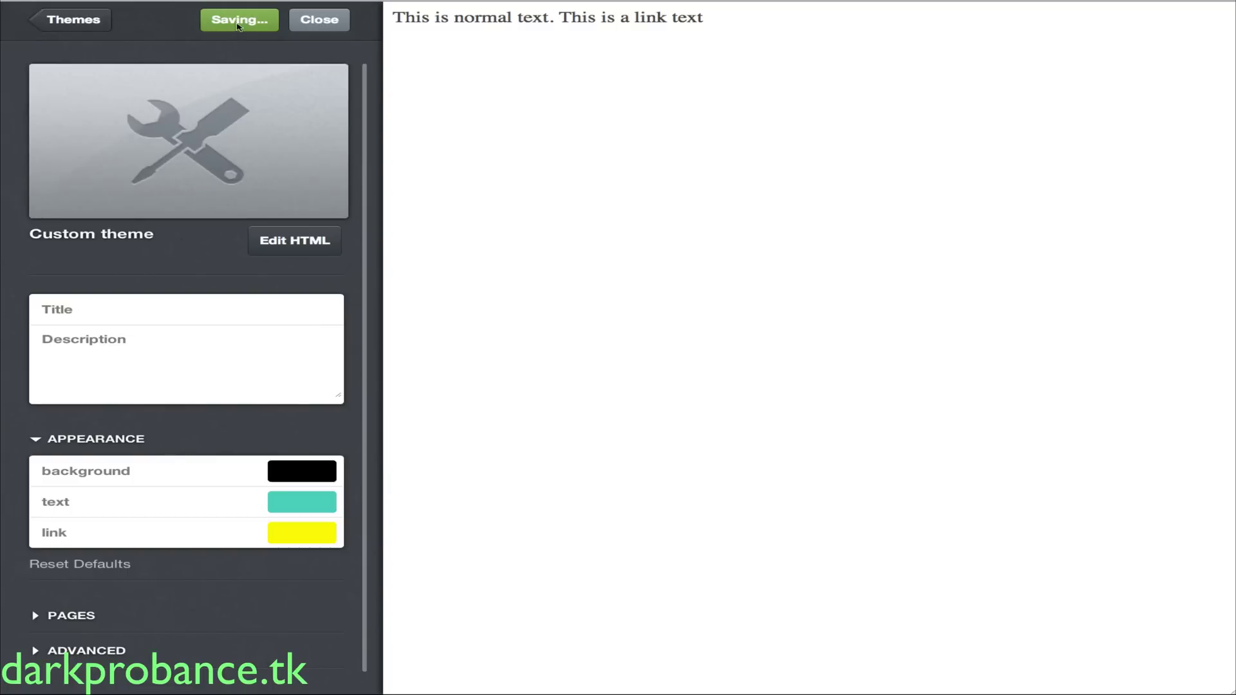
{"action": "left_click", "coordinate": [238, 26]}
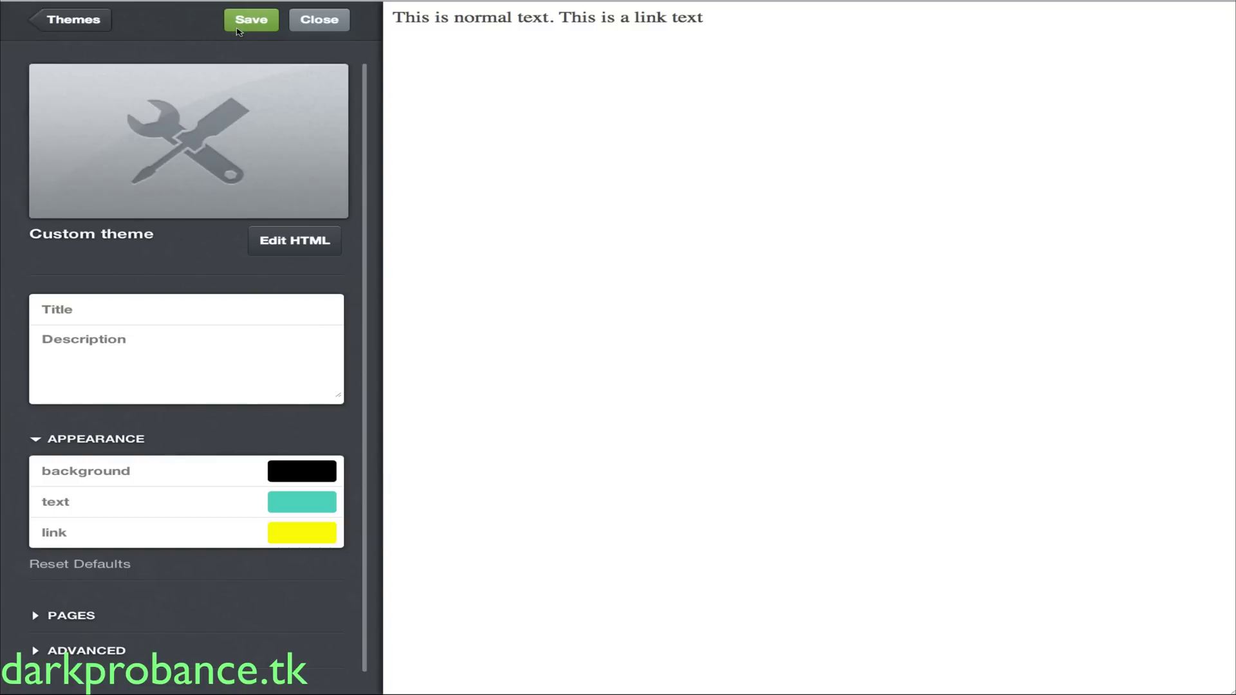
{"action": "left_click", "coordinate": [238, 30]}
{"action": "left_click", "coordinate": [251, 26]}
{"action": "left_click", "coordinate": [271, 16]}
- Reopen the theme's HTML editor to show the link colour meta tag and link rule
{"action": "left_click", "coordinate": [295, 244]}
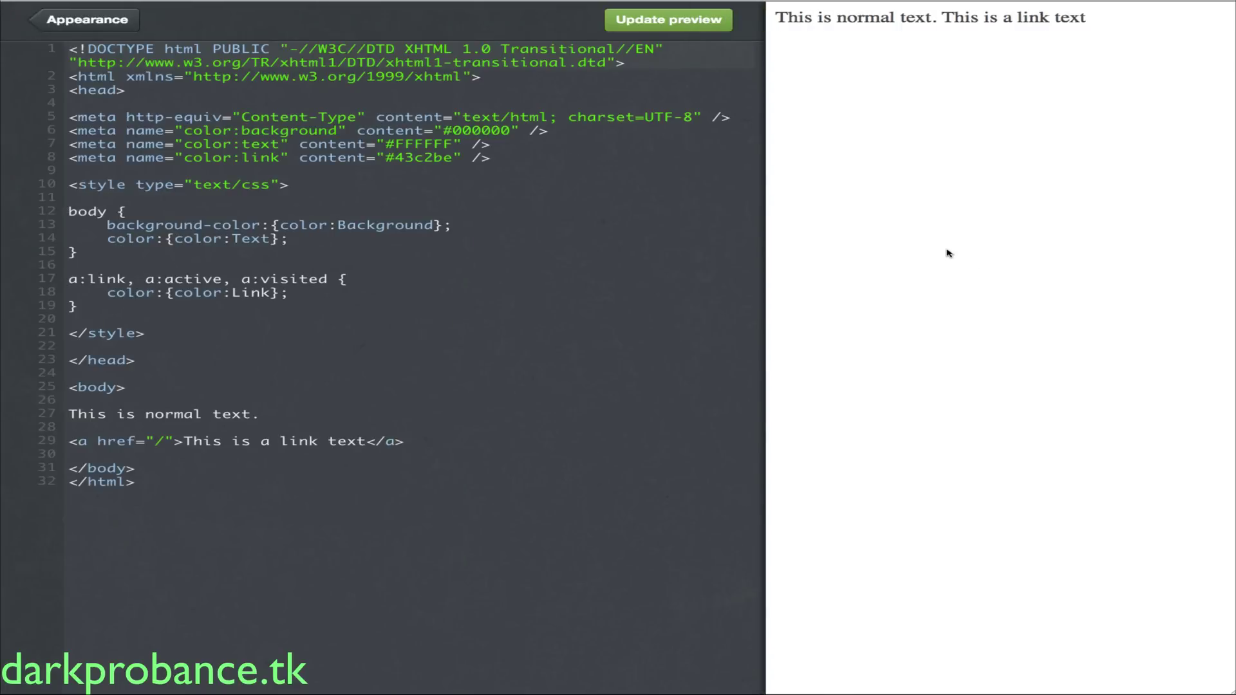